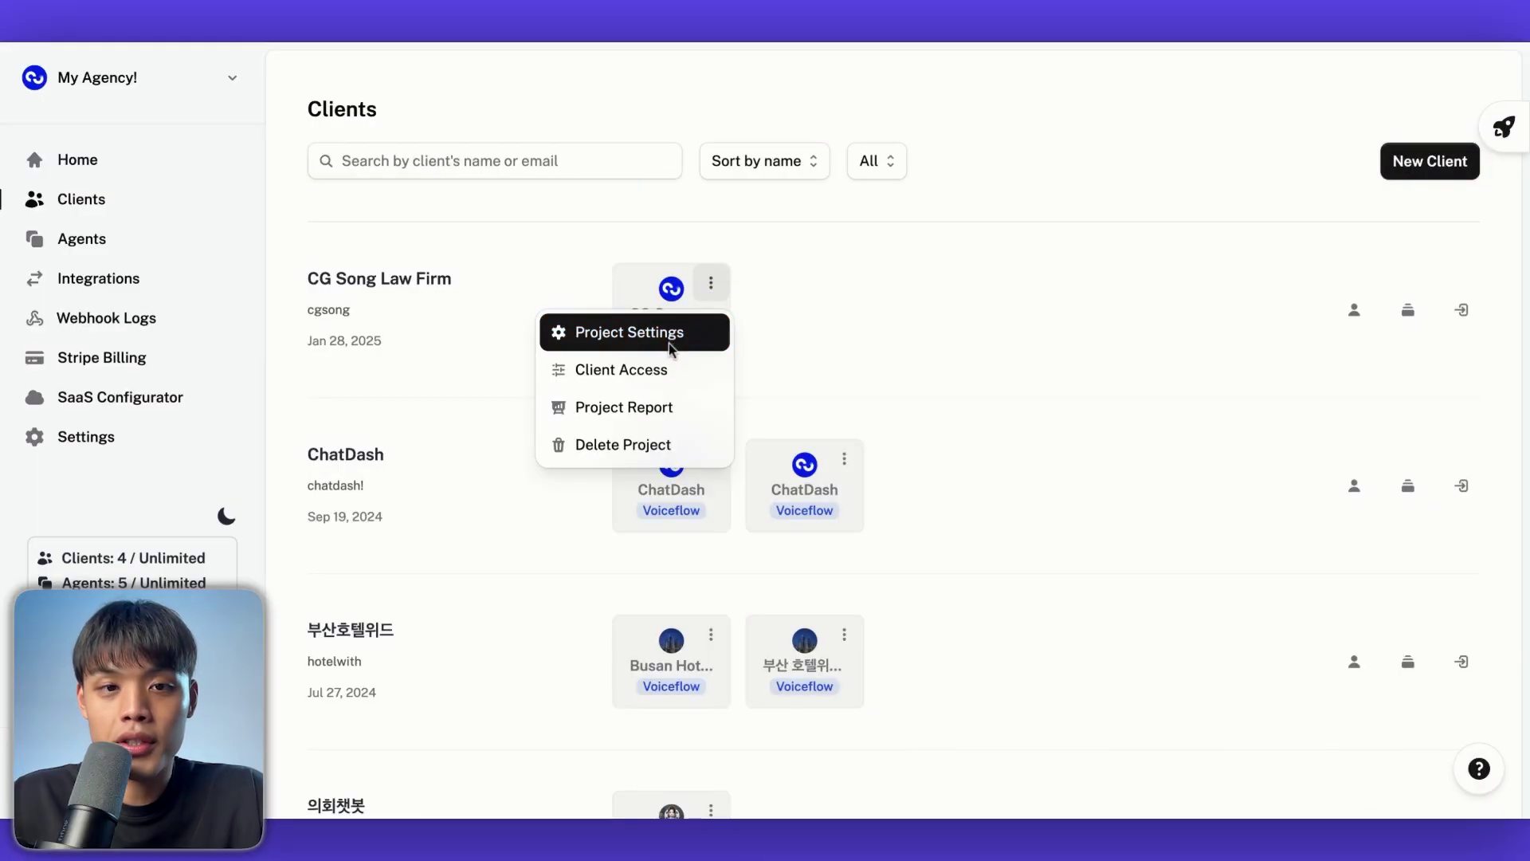
- Open CG Song Law Firm's project settings, keep the Original widget layout, and test a preview call
click(668, 342)
click(588, 306)
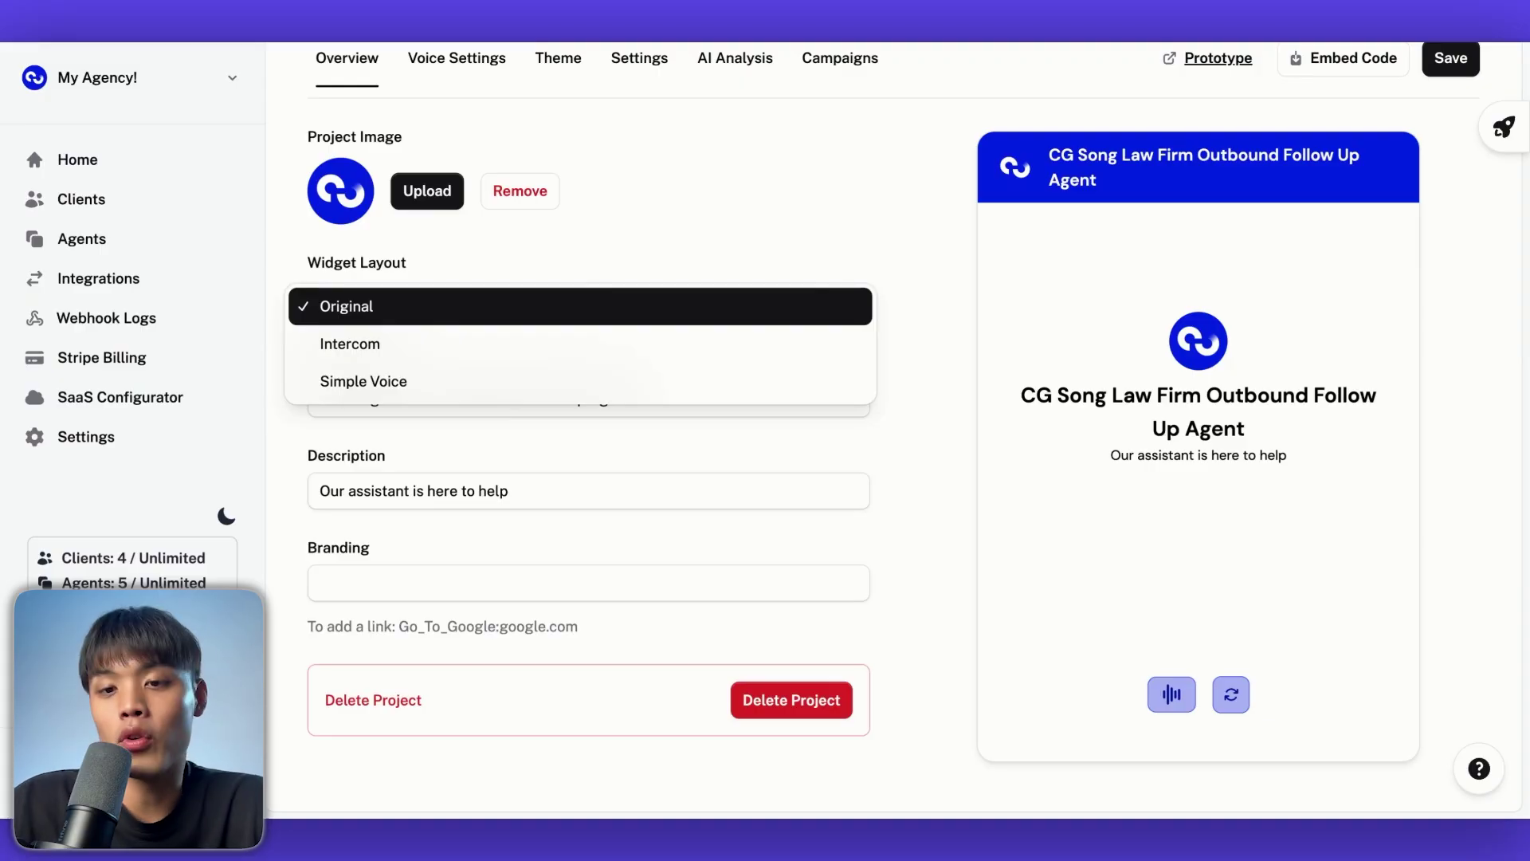
click(611, 248)
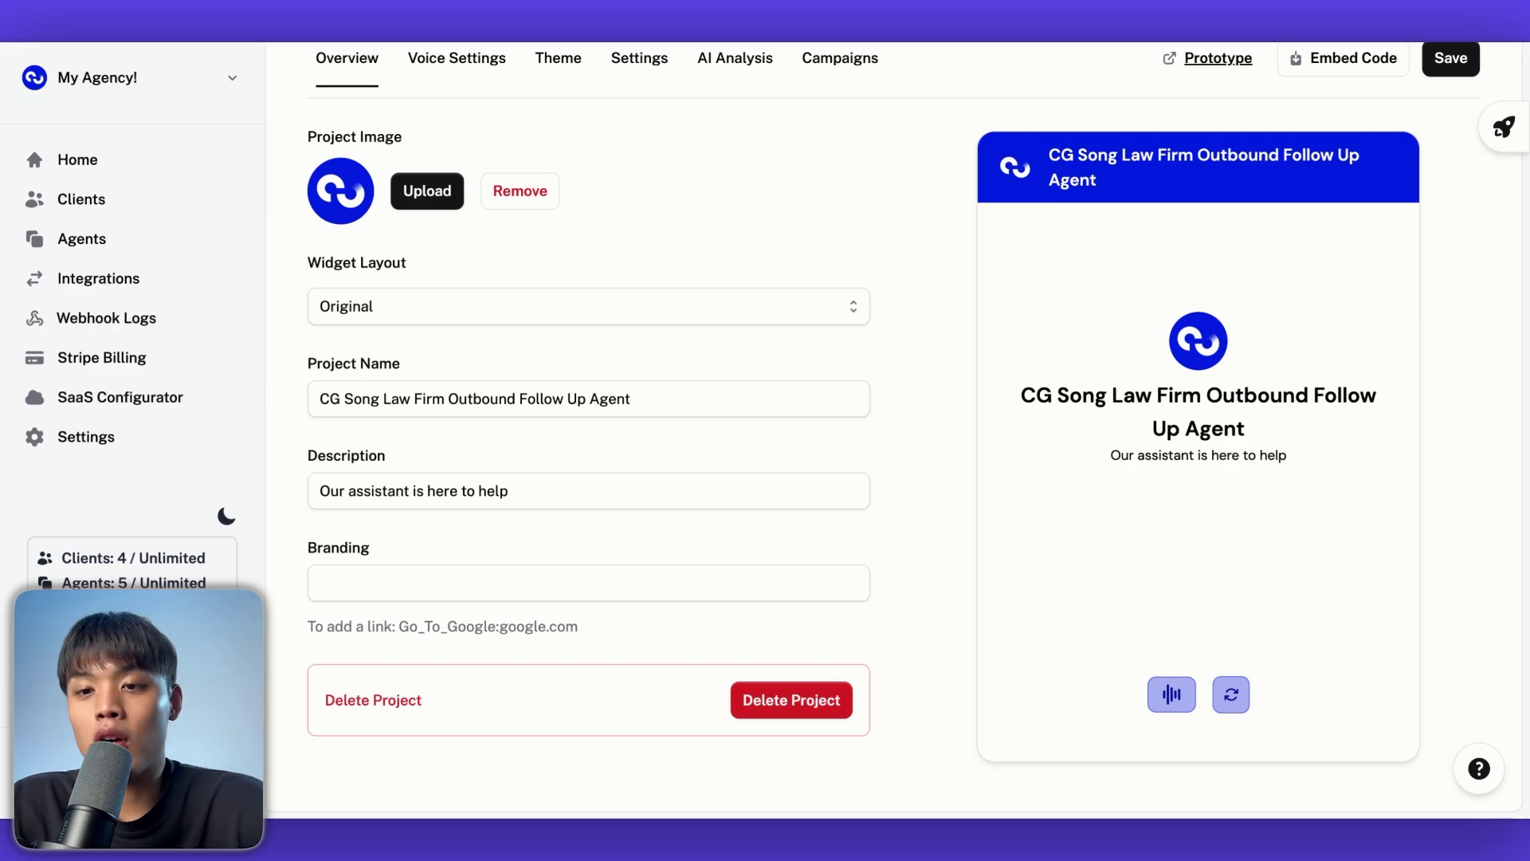
click(1172, 693)
click(1198, 688)
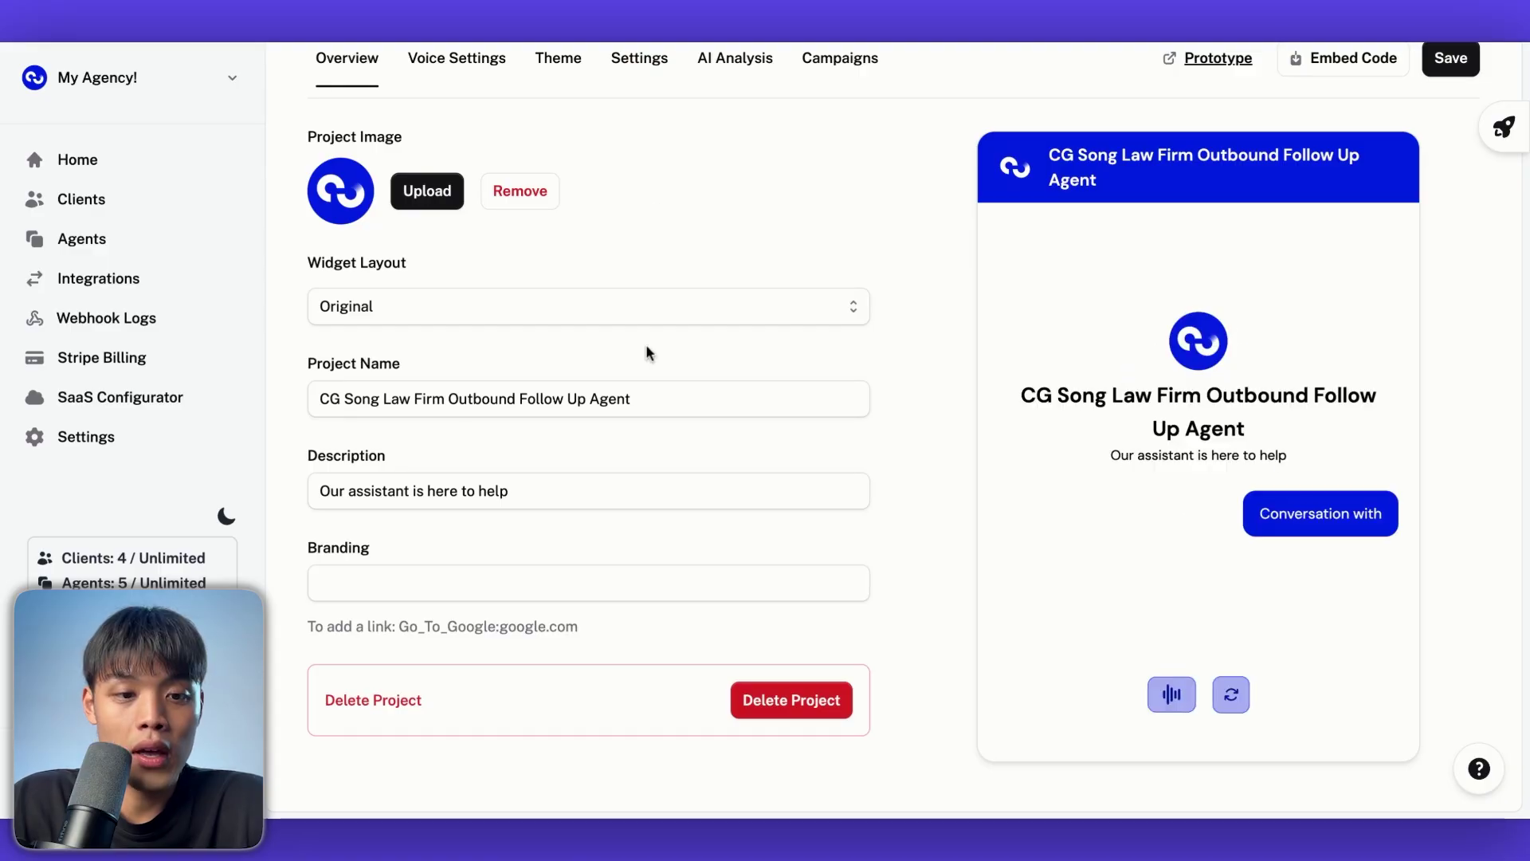
- Set the widget's Branding text to 'Powered by youragency'
click(553, 492)
click(552, 575)
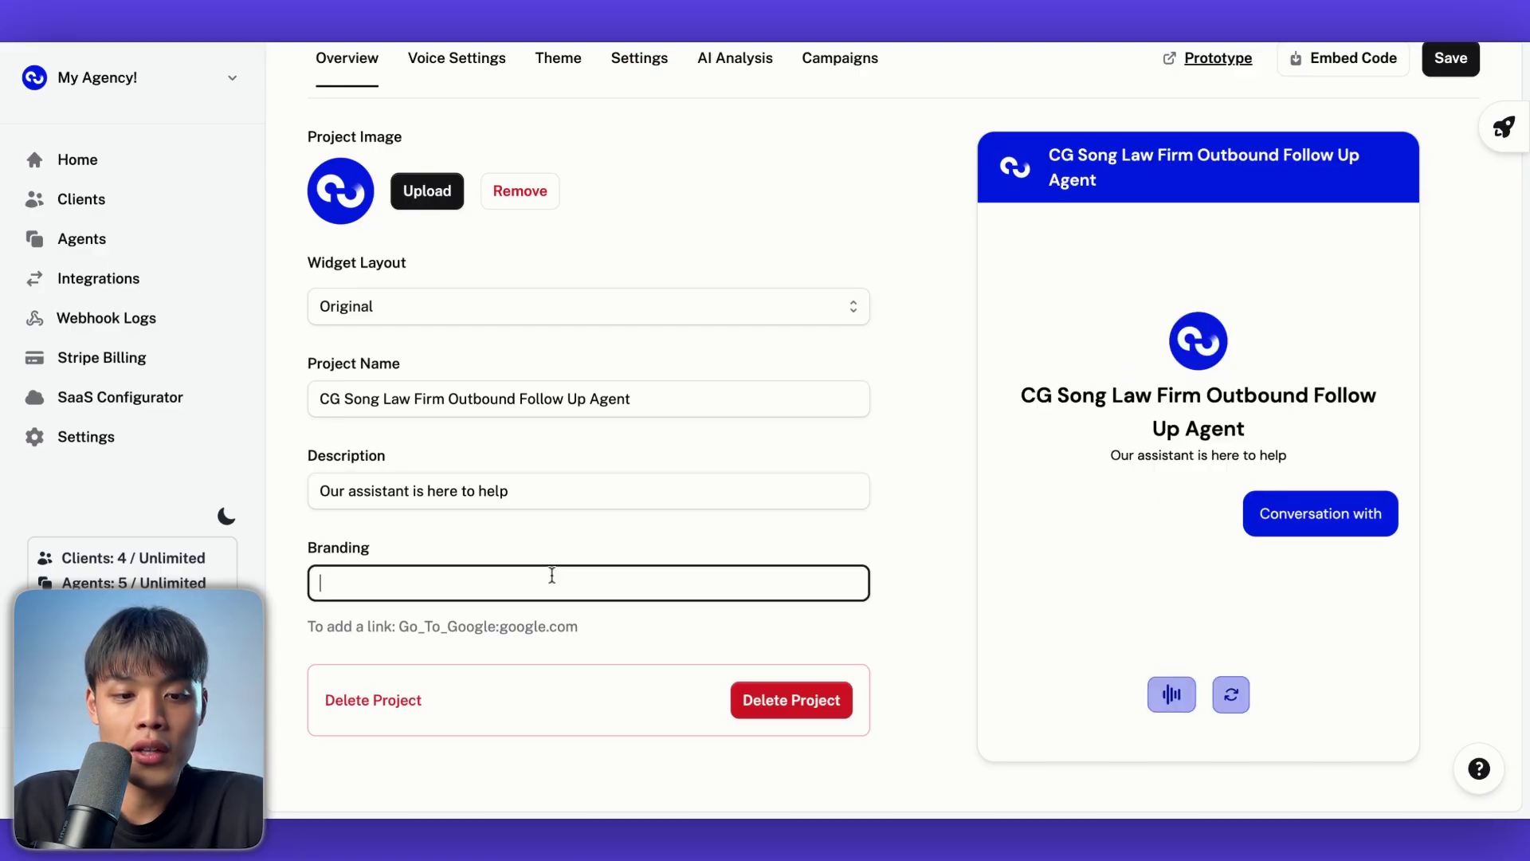
text(Powered by youragency)
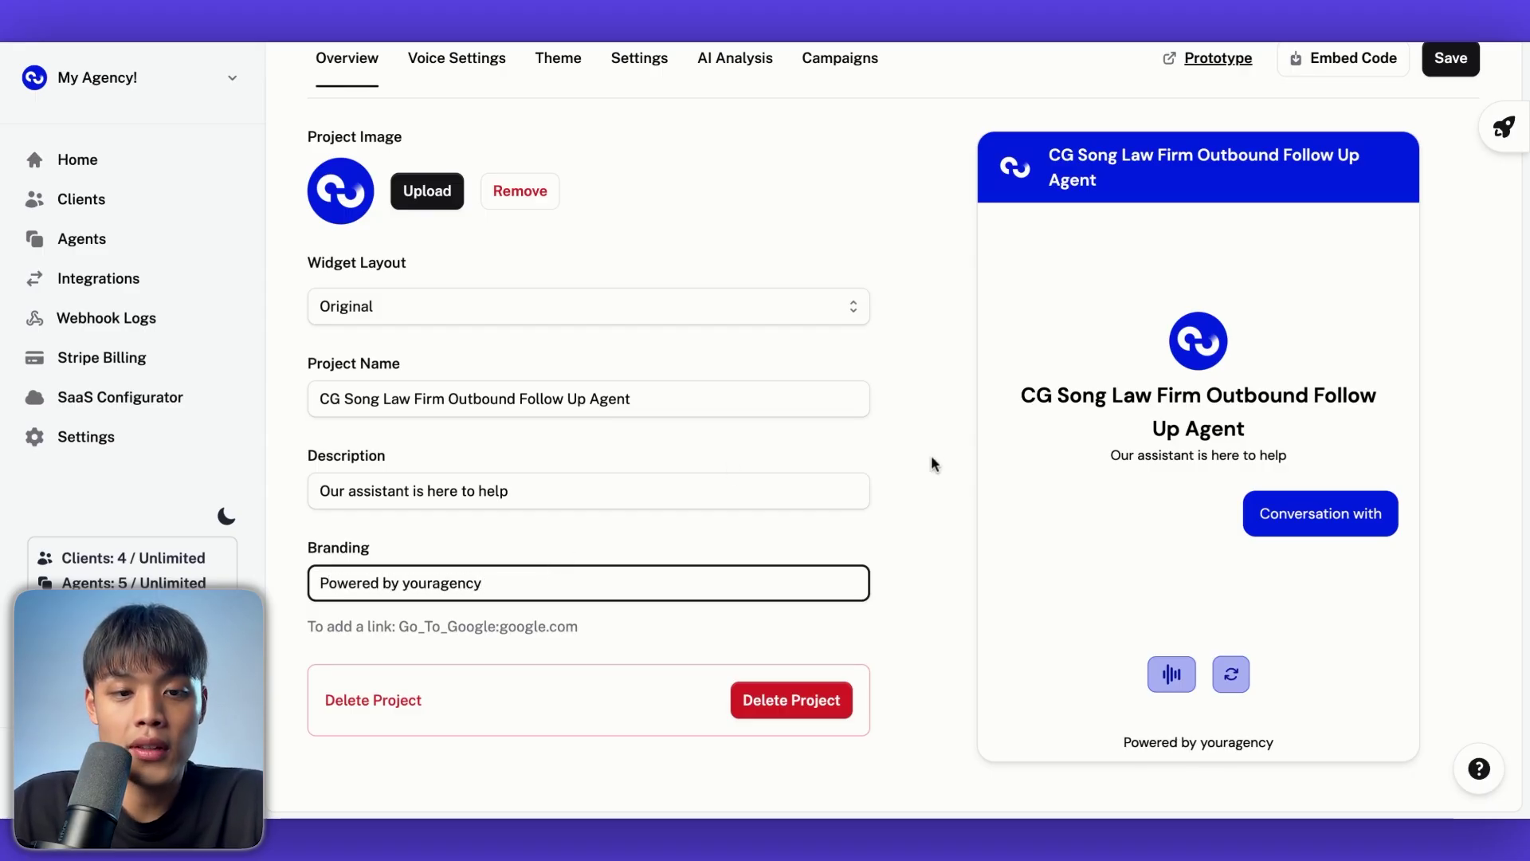
scroll(662, 279, up, 2)
- On the Theme tab, preview the orange and pale yellow colour presets, then return to blue
click(567, 173)
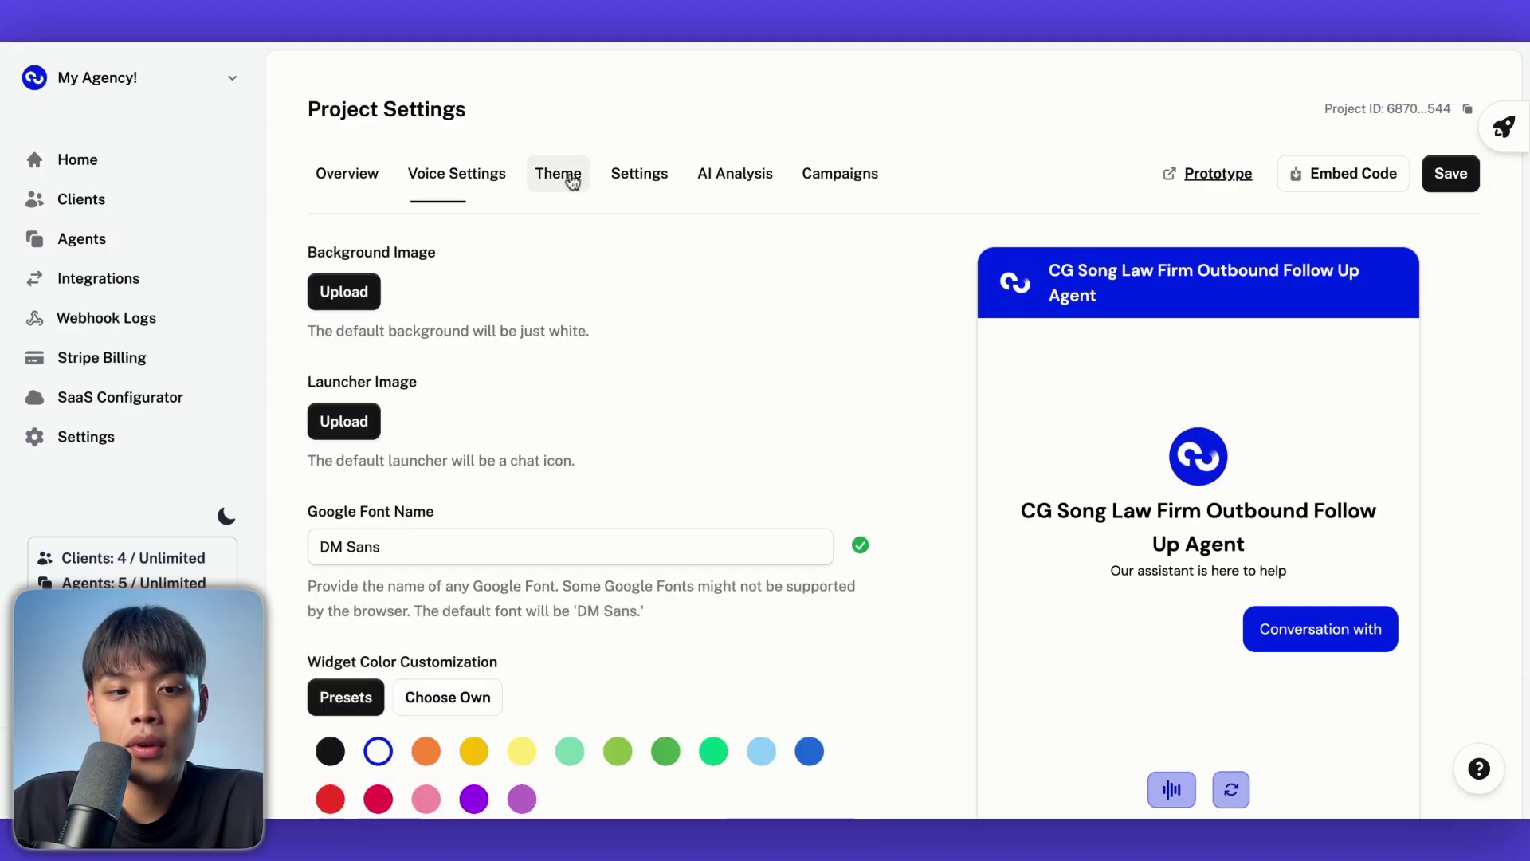
scroll(544, 179, down, 2)
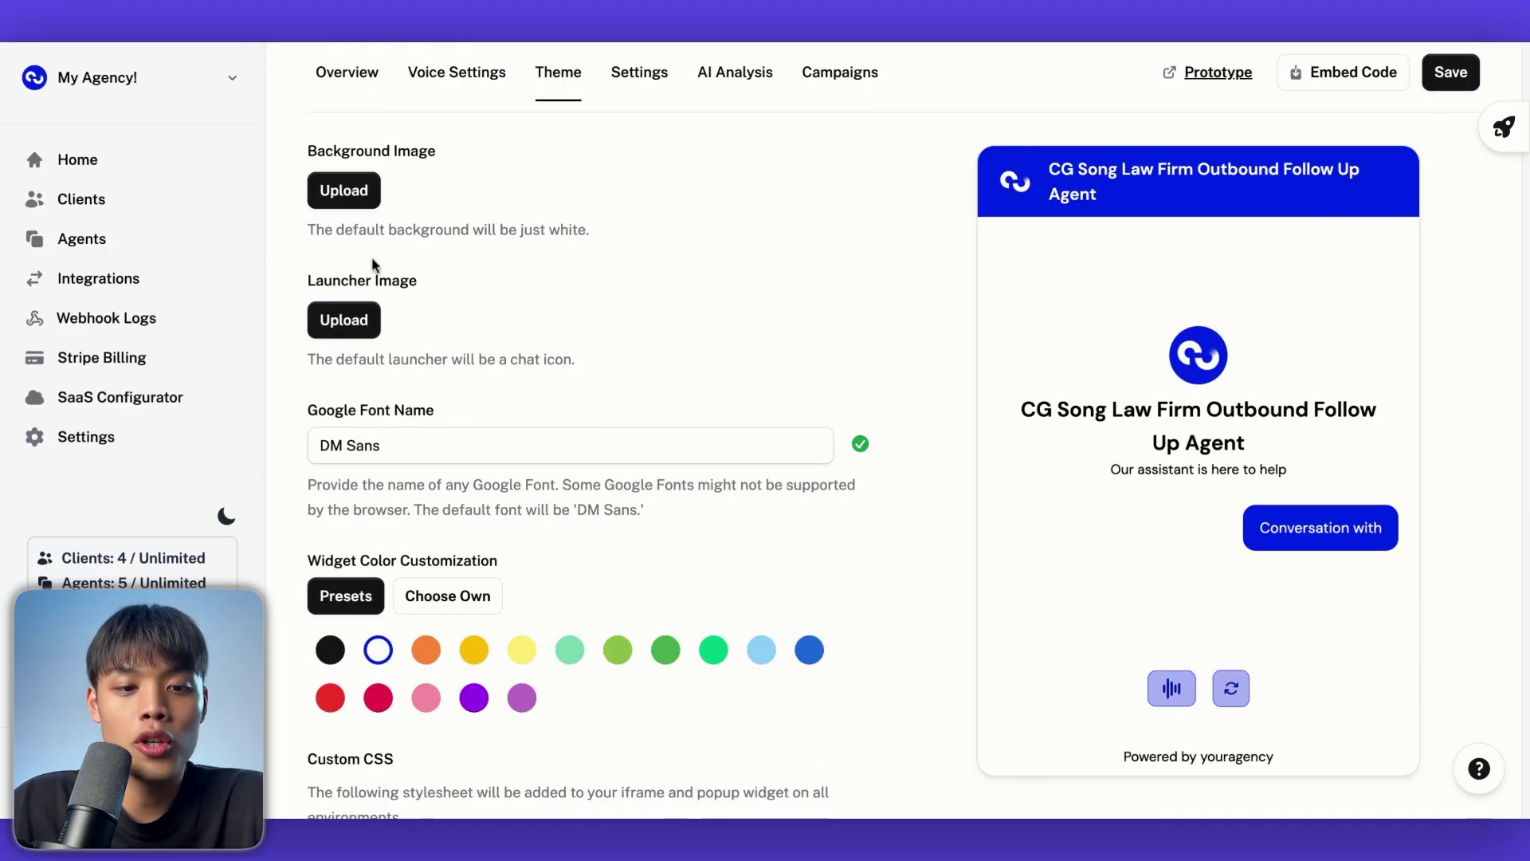
scroll(466, 248, down, 2)
click(400, 317)
scroll(400, 318, down, 1)
click(426, 454)
click(522, 453)
click(391, 453)
scroll(391, 453, down, 1)
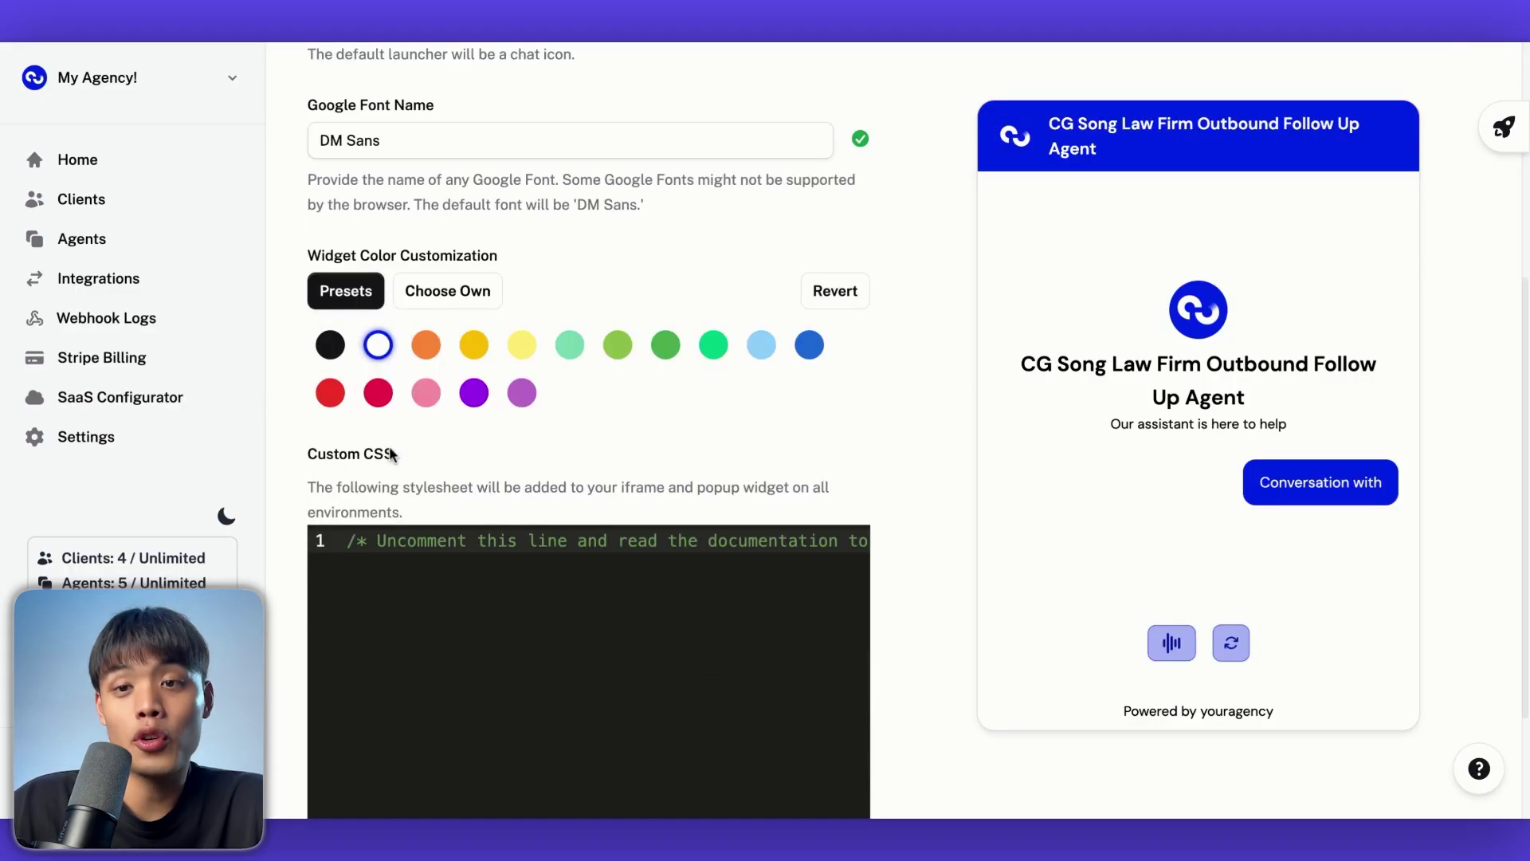
scroll(457, 573, down, 1)
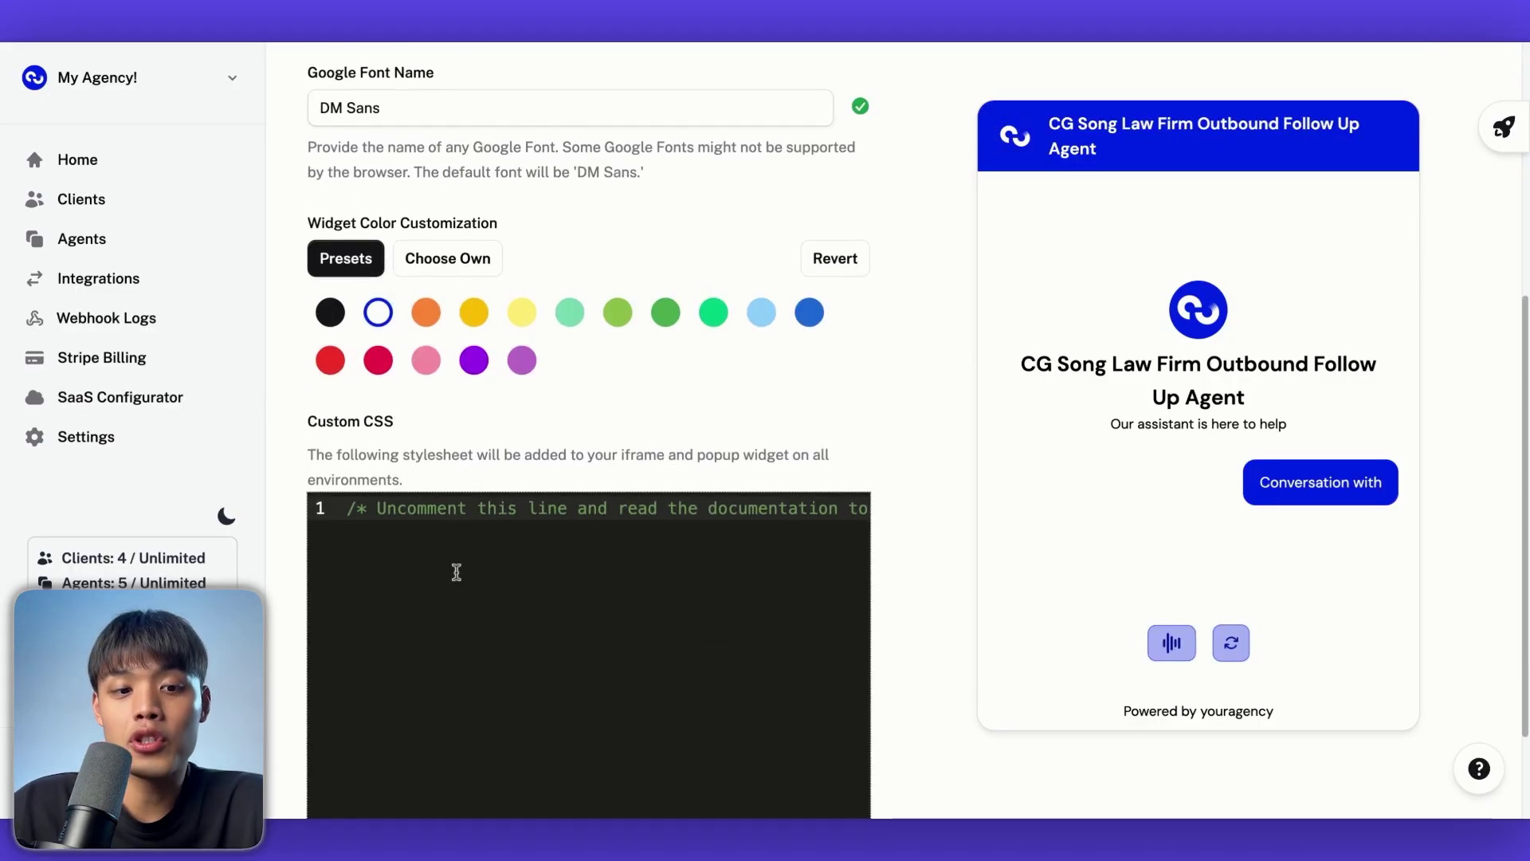
scroll(481, 535, down, 1)
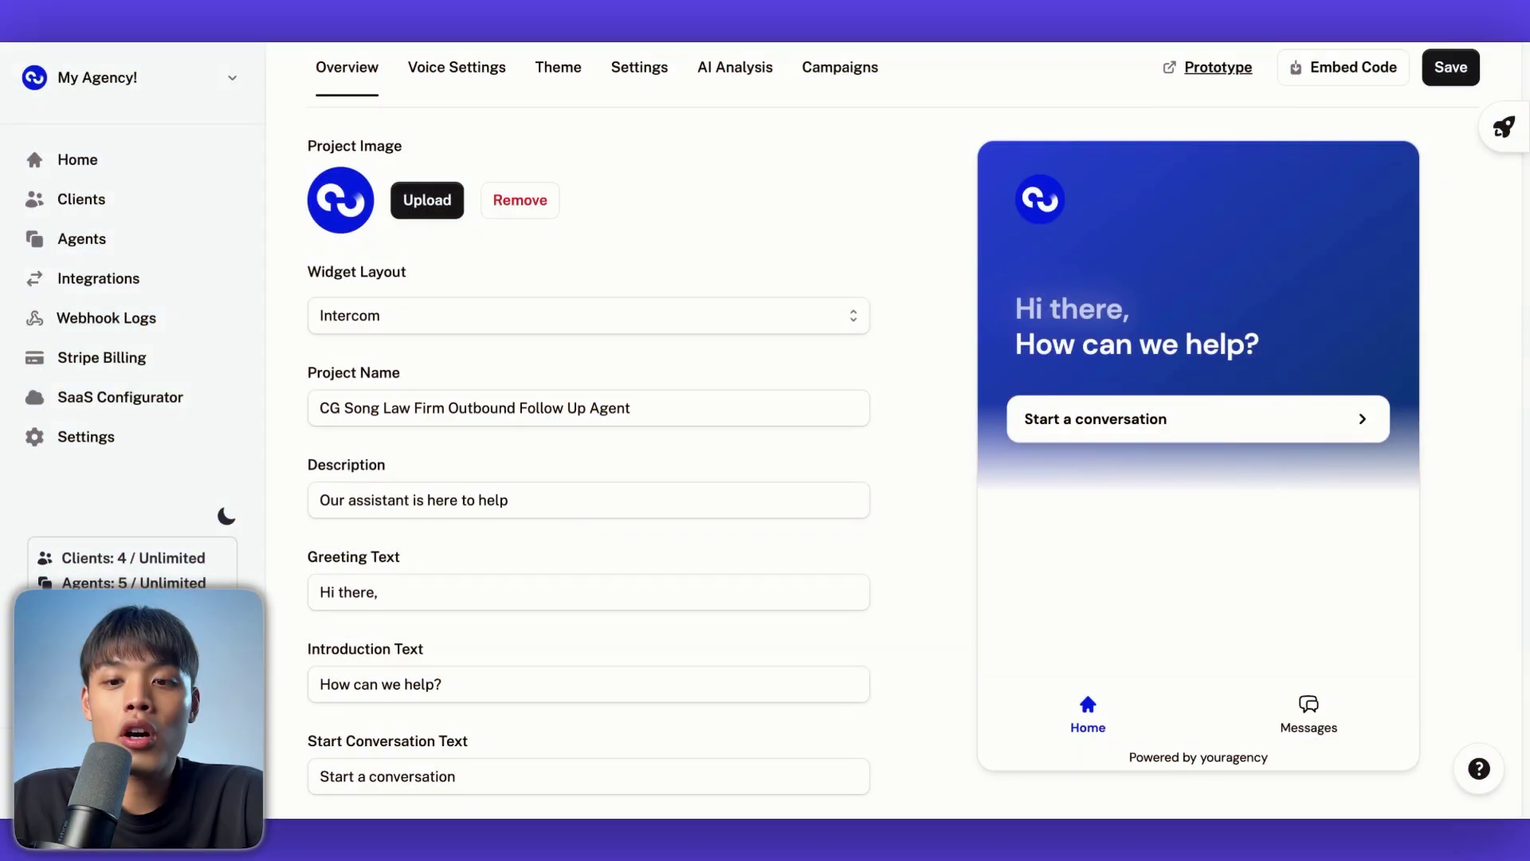
scroll(588, 431, down, 1)
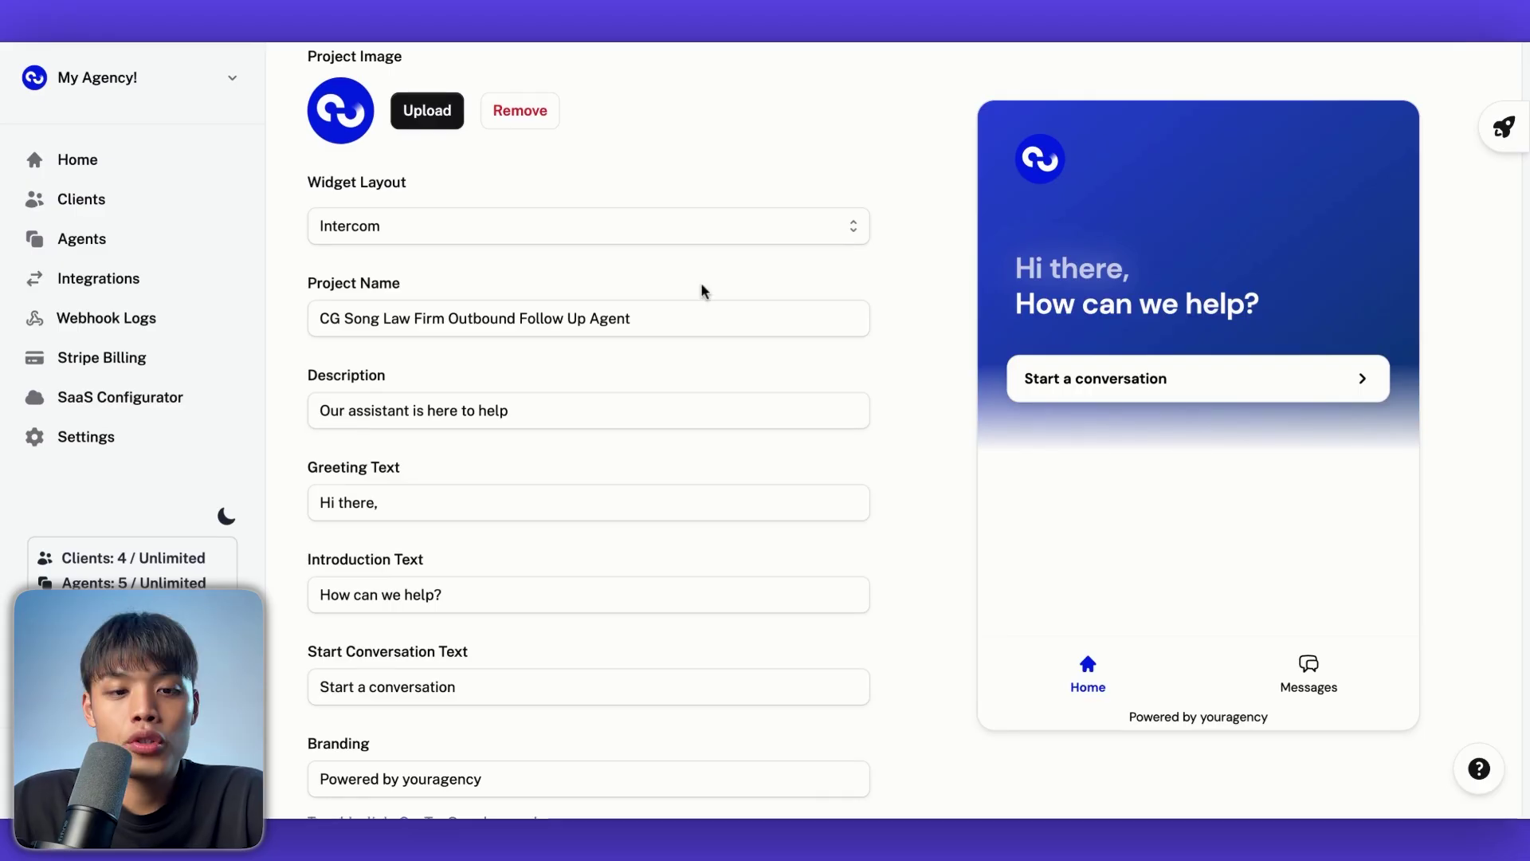
scroll(700, 289, down, 1)
click(419, 381)
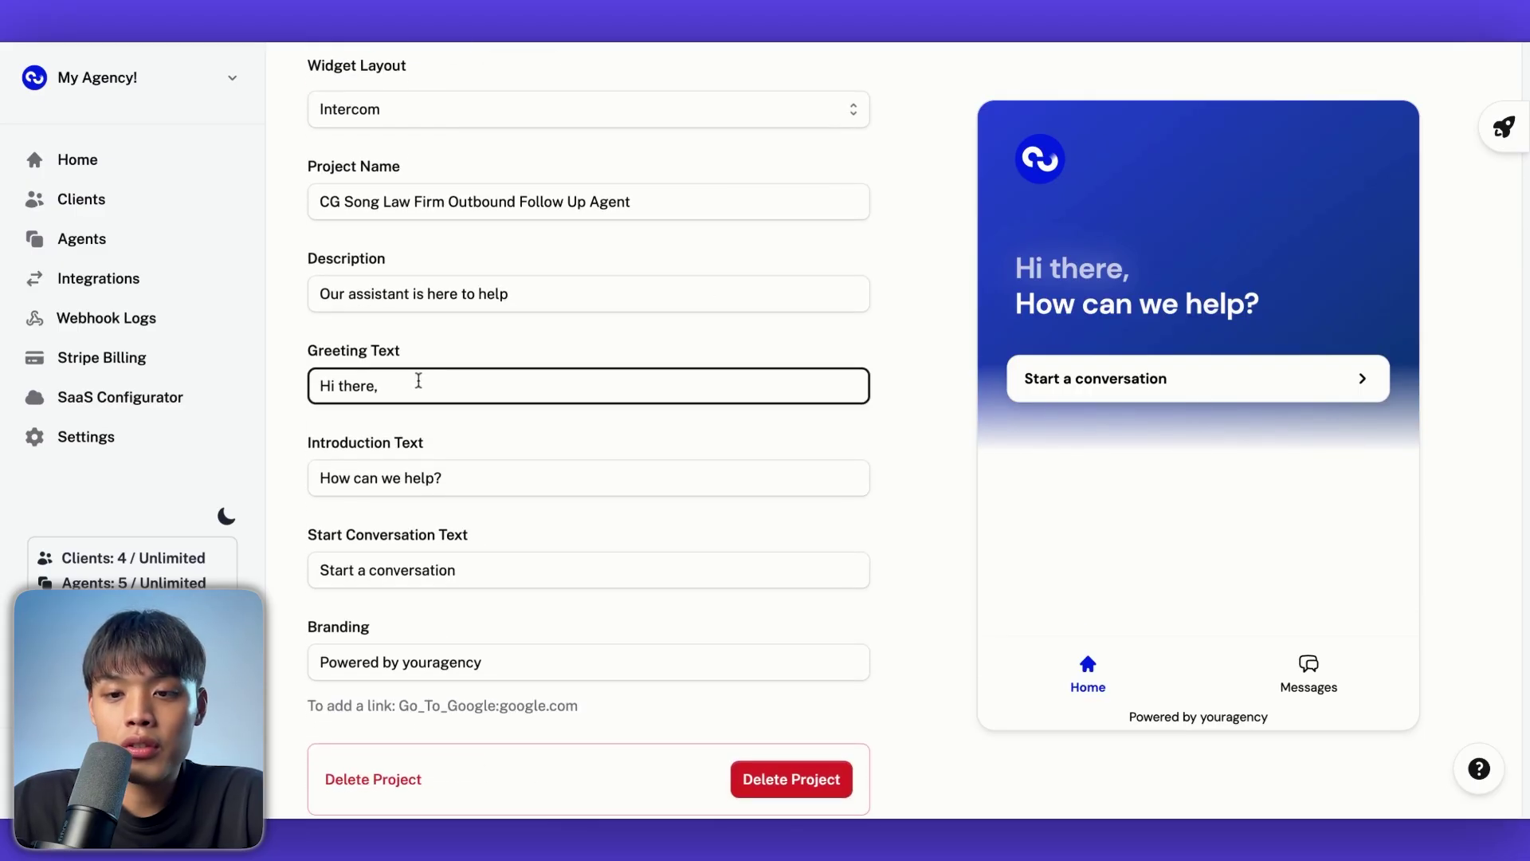
drag(1245, 313, 991, 266)
click(426, 378)
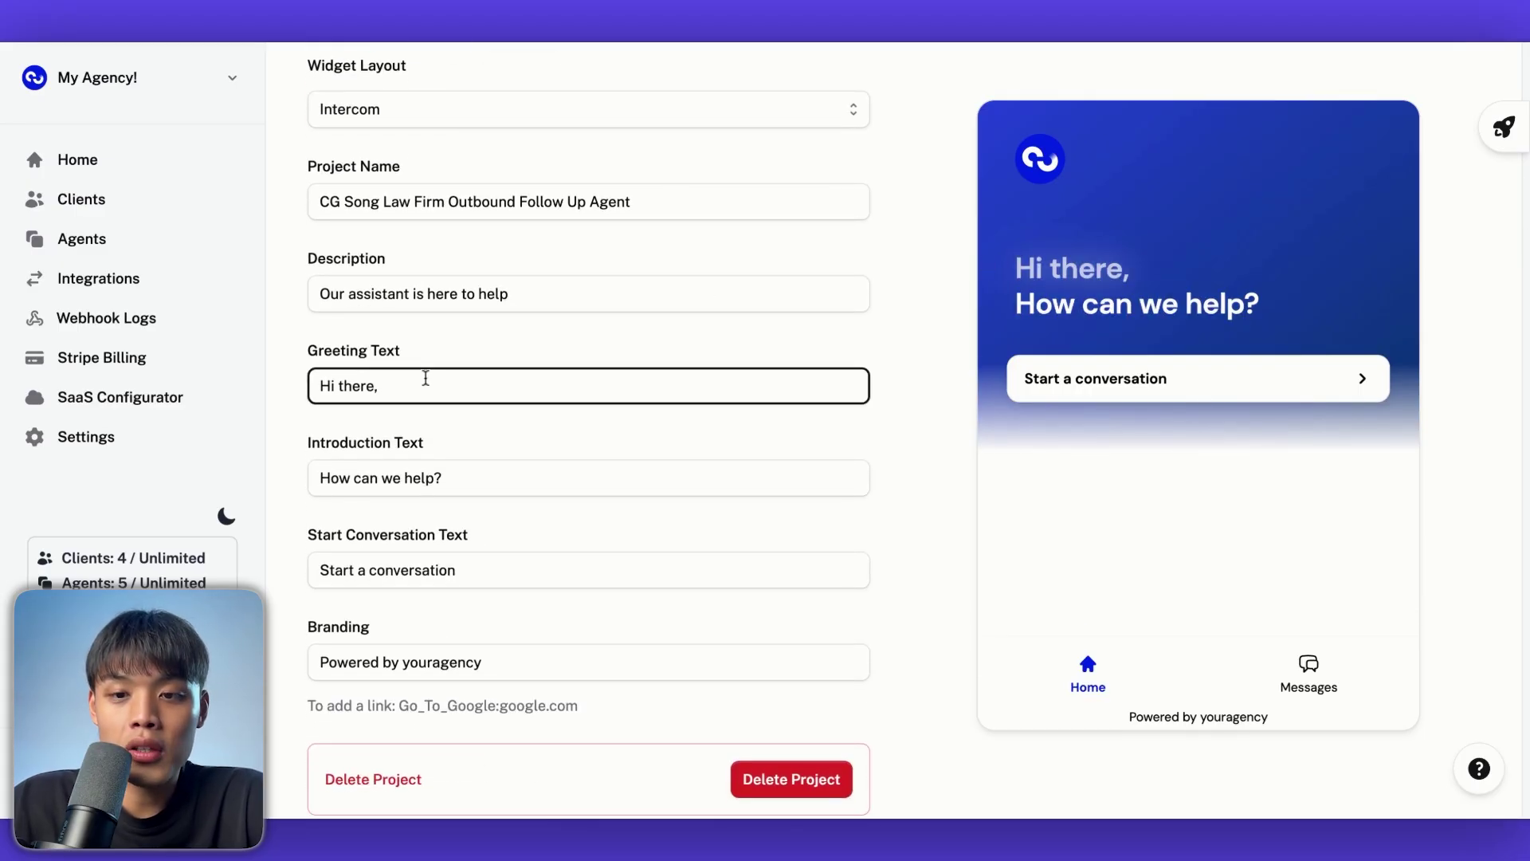
triple_click(1106, 272)
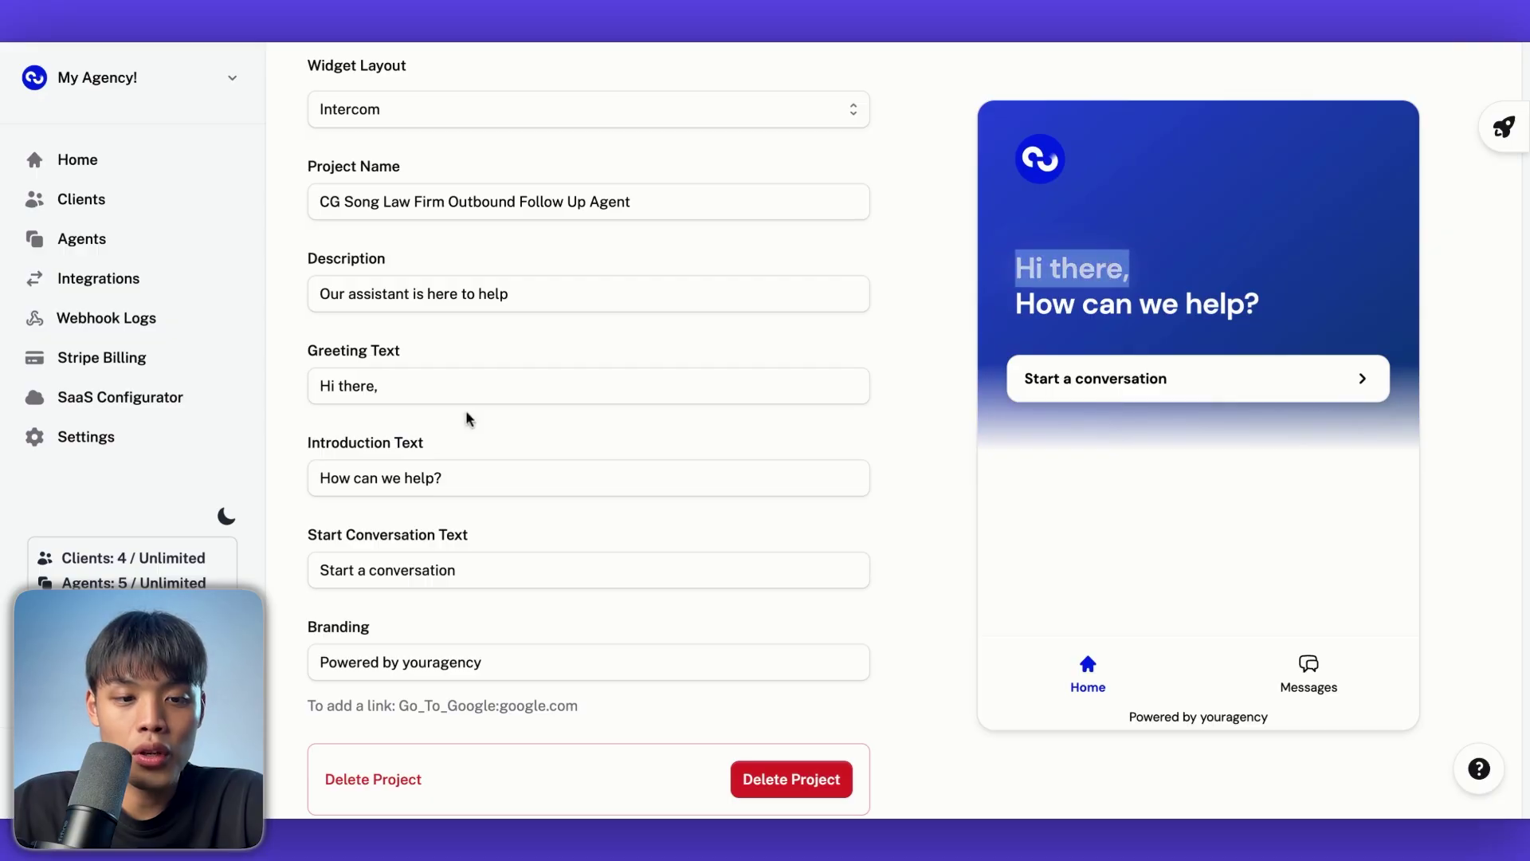
triple_click(462, 376)
text(Hi)
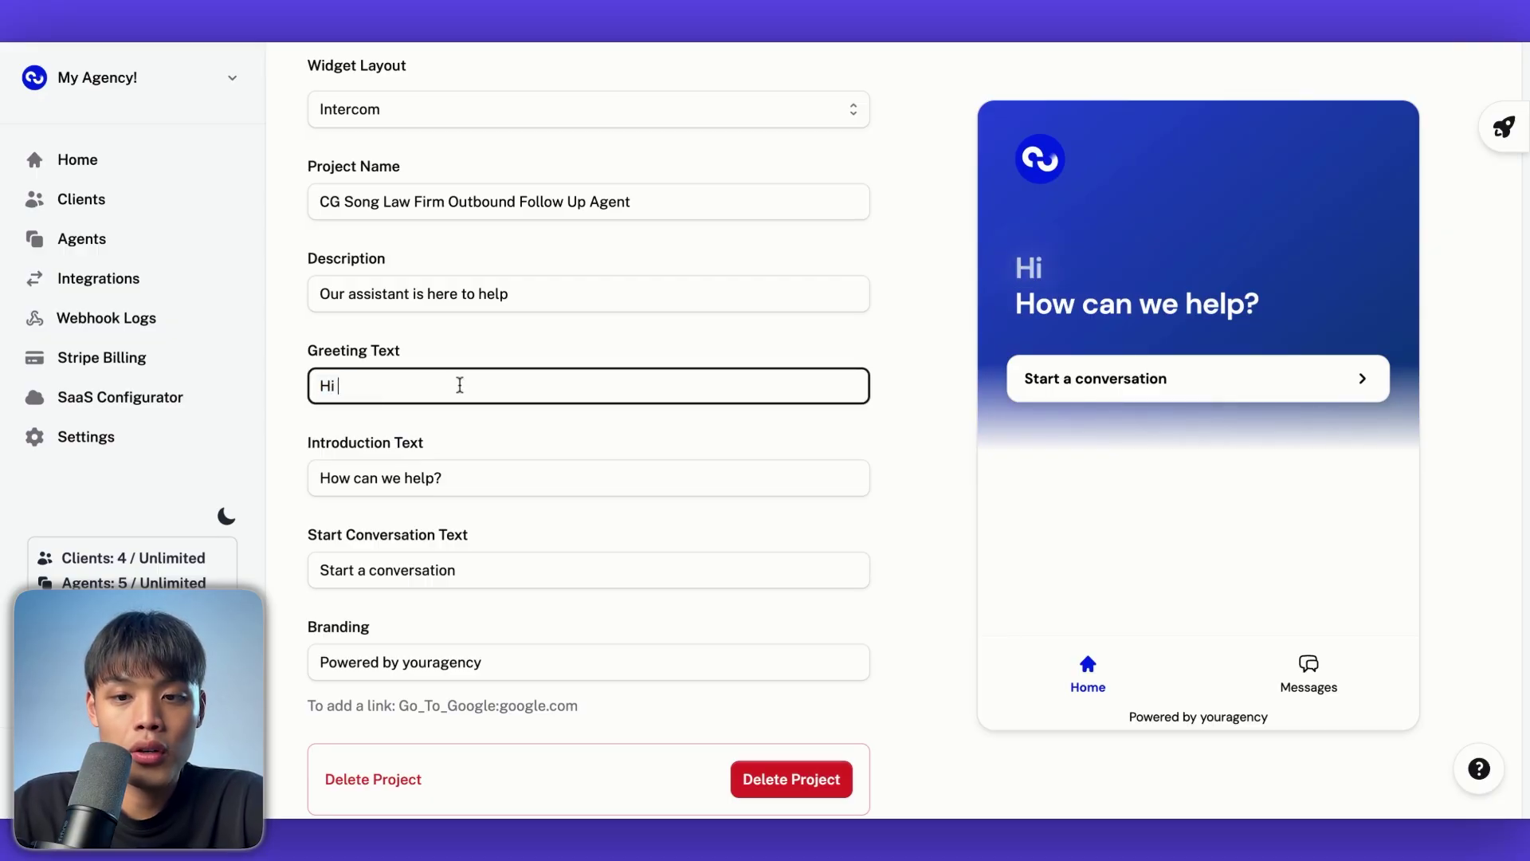
text( This is Demo)
drag(436, 481, 448, 483)
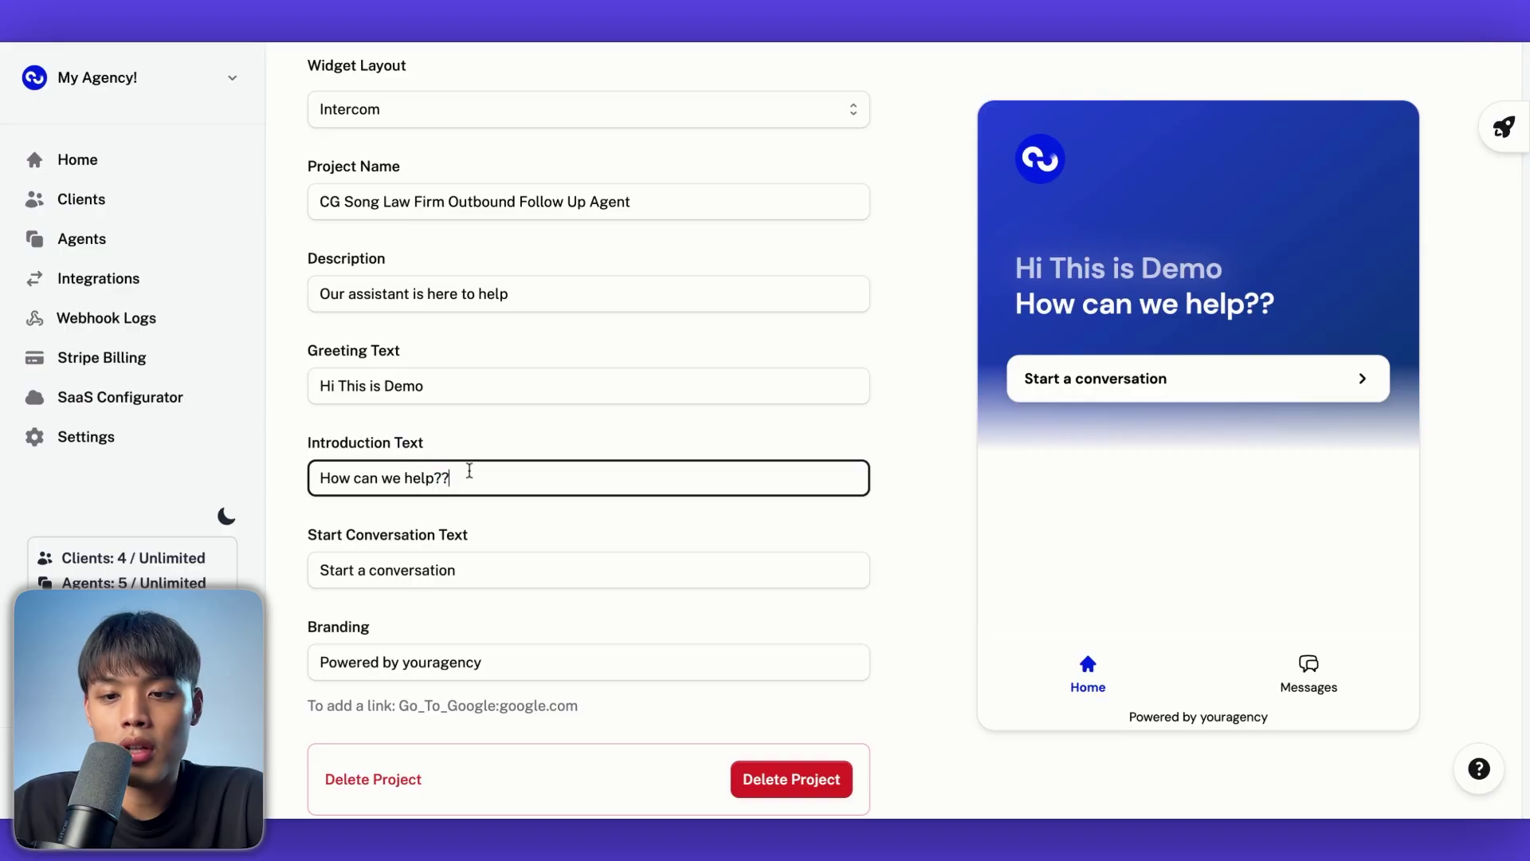
click(1026, 202)
scroll(914, 344, down, 1)
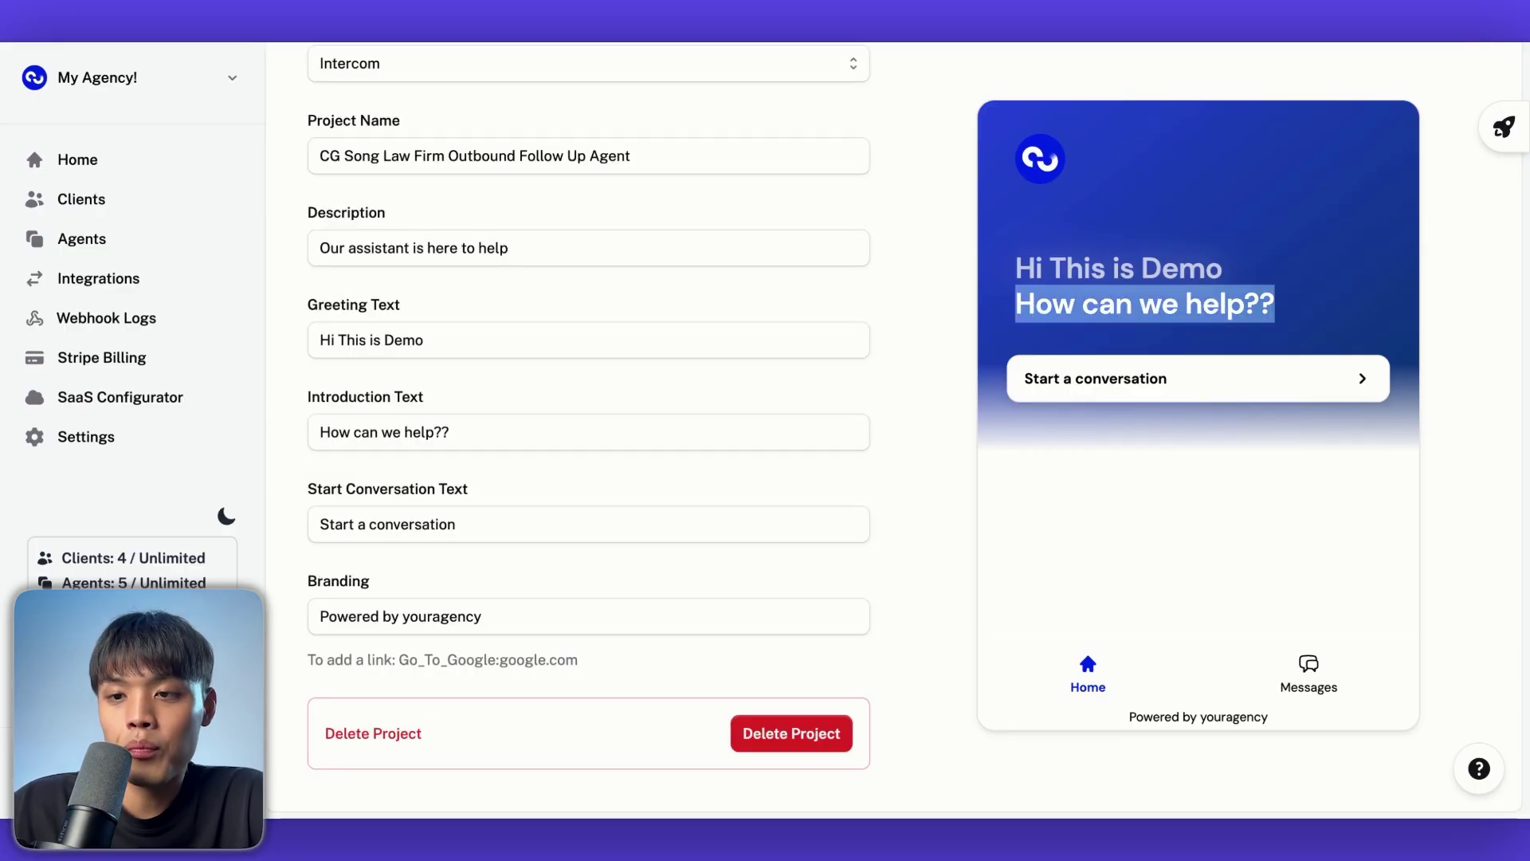
click(1199, 378)
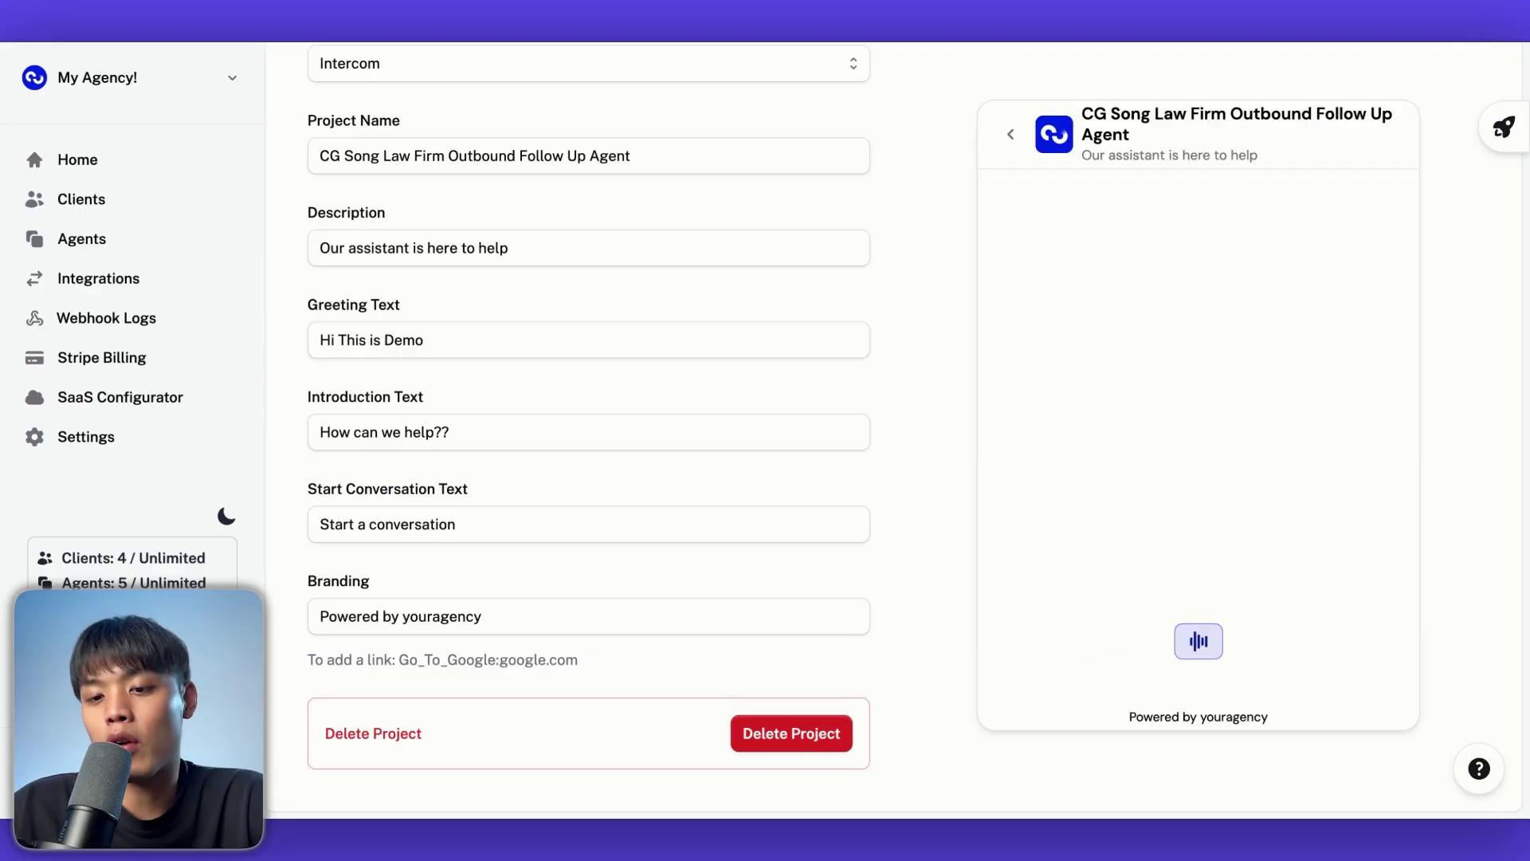
click(1198, 641)
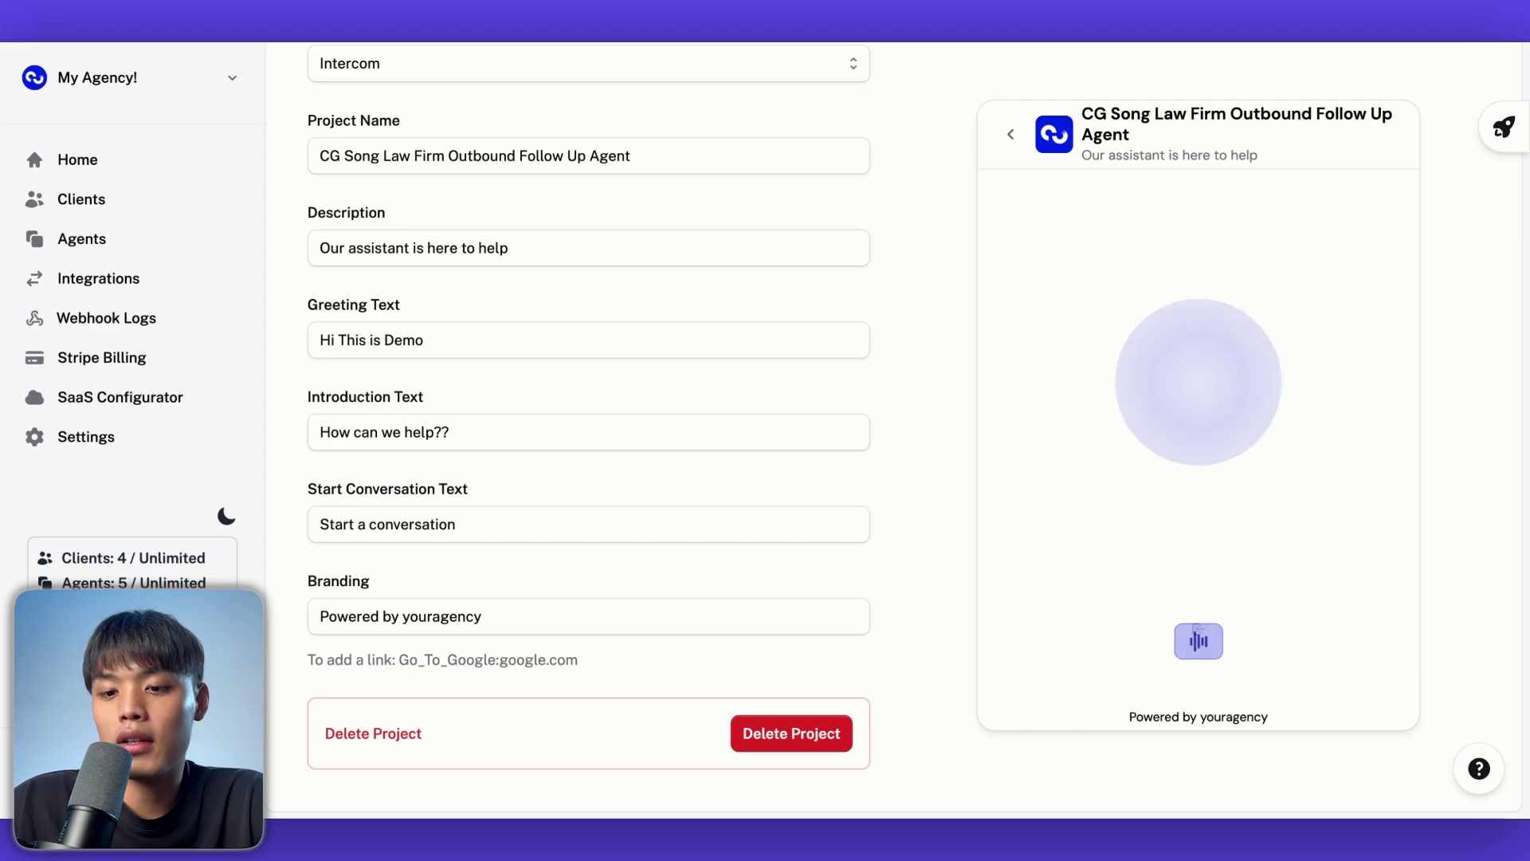
click(1198, 629)
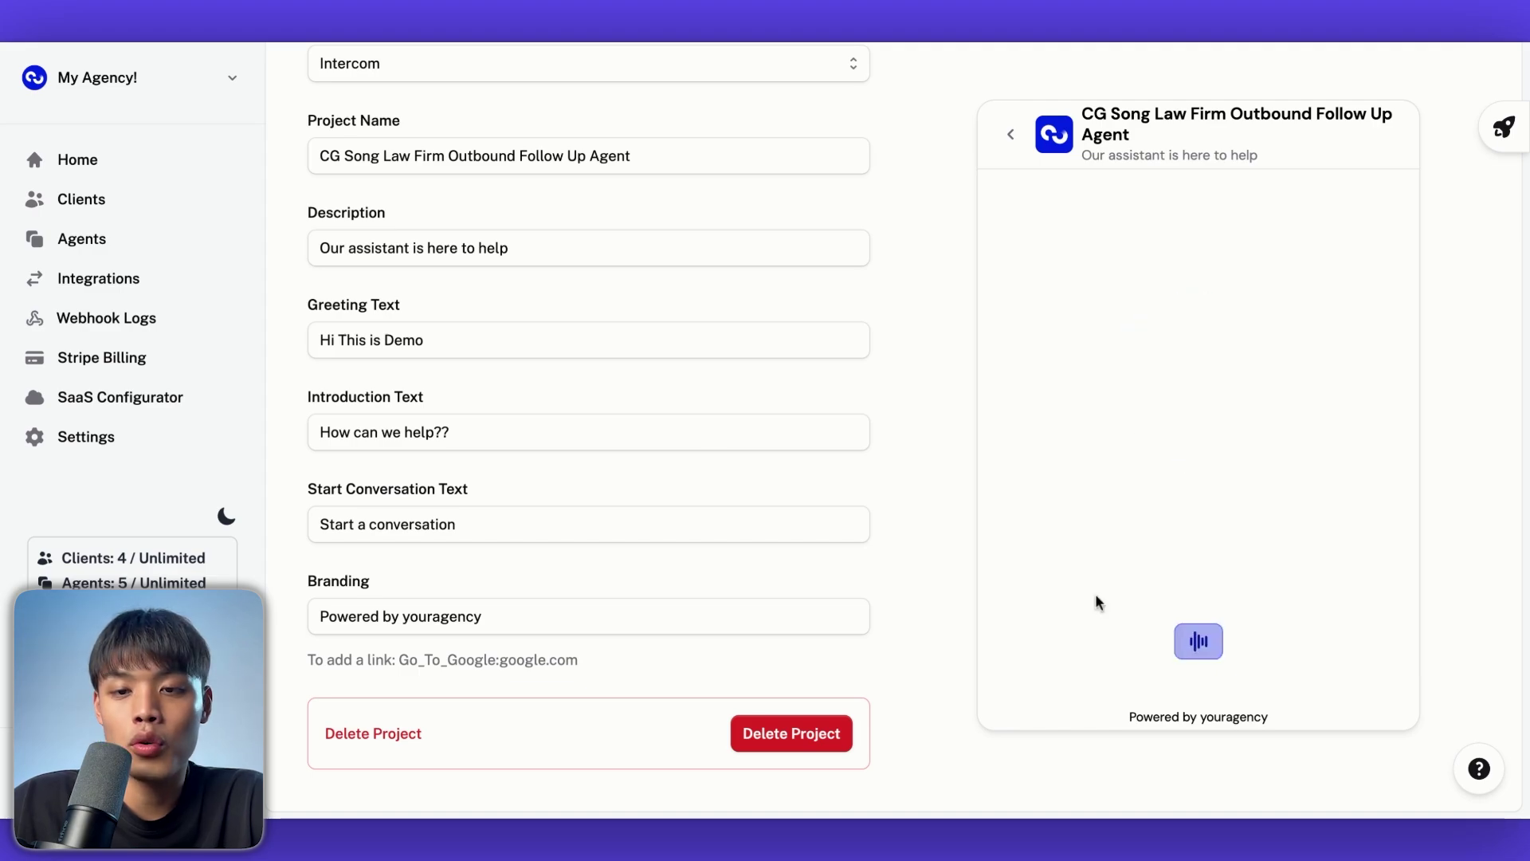
click(1009, 134)
double_click(432, 524)
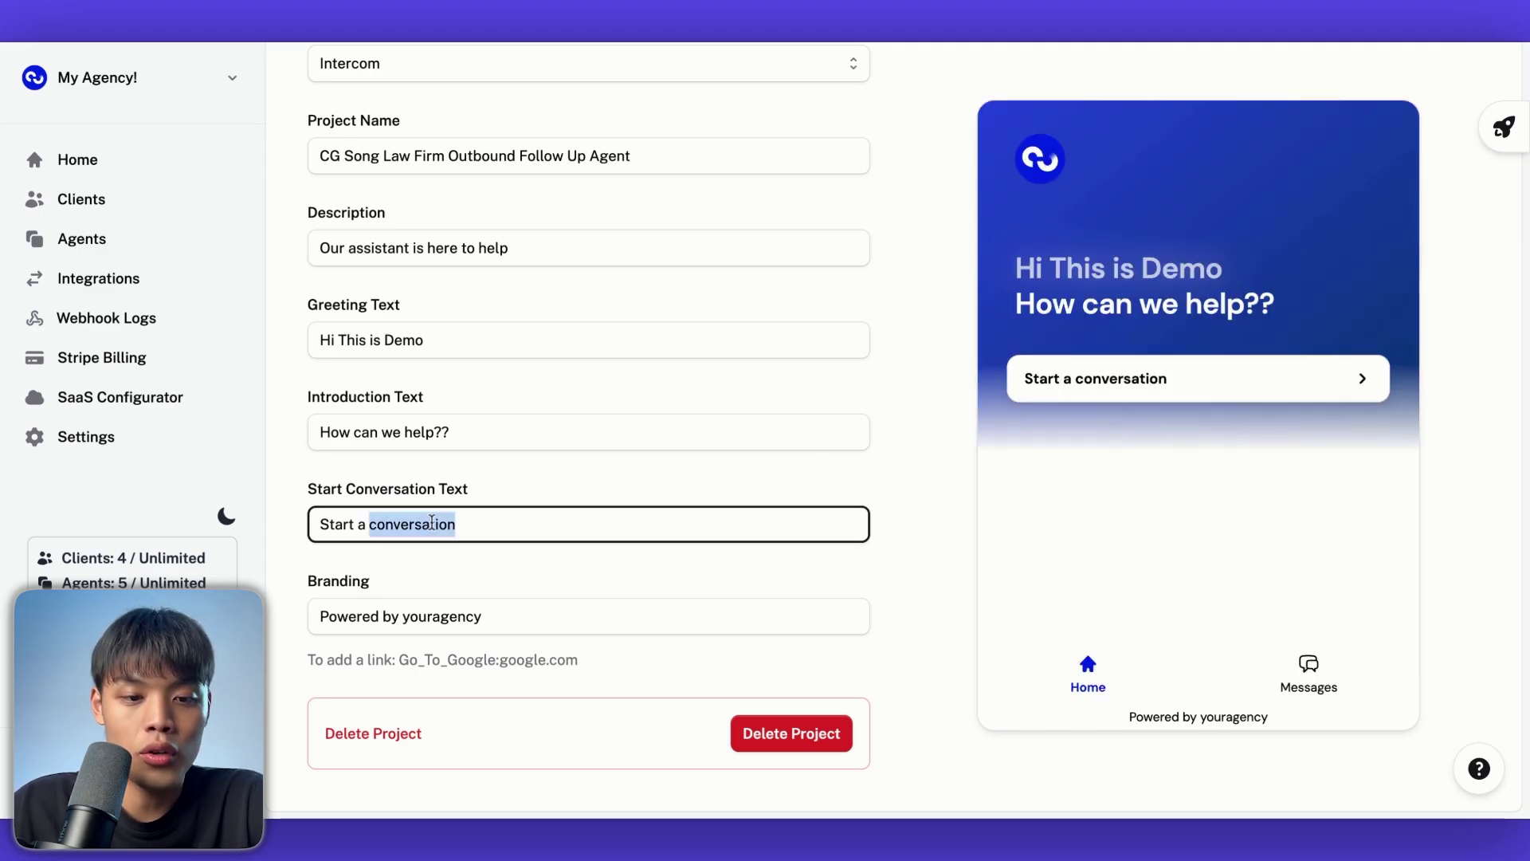
text(Call)
key(Tab)
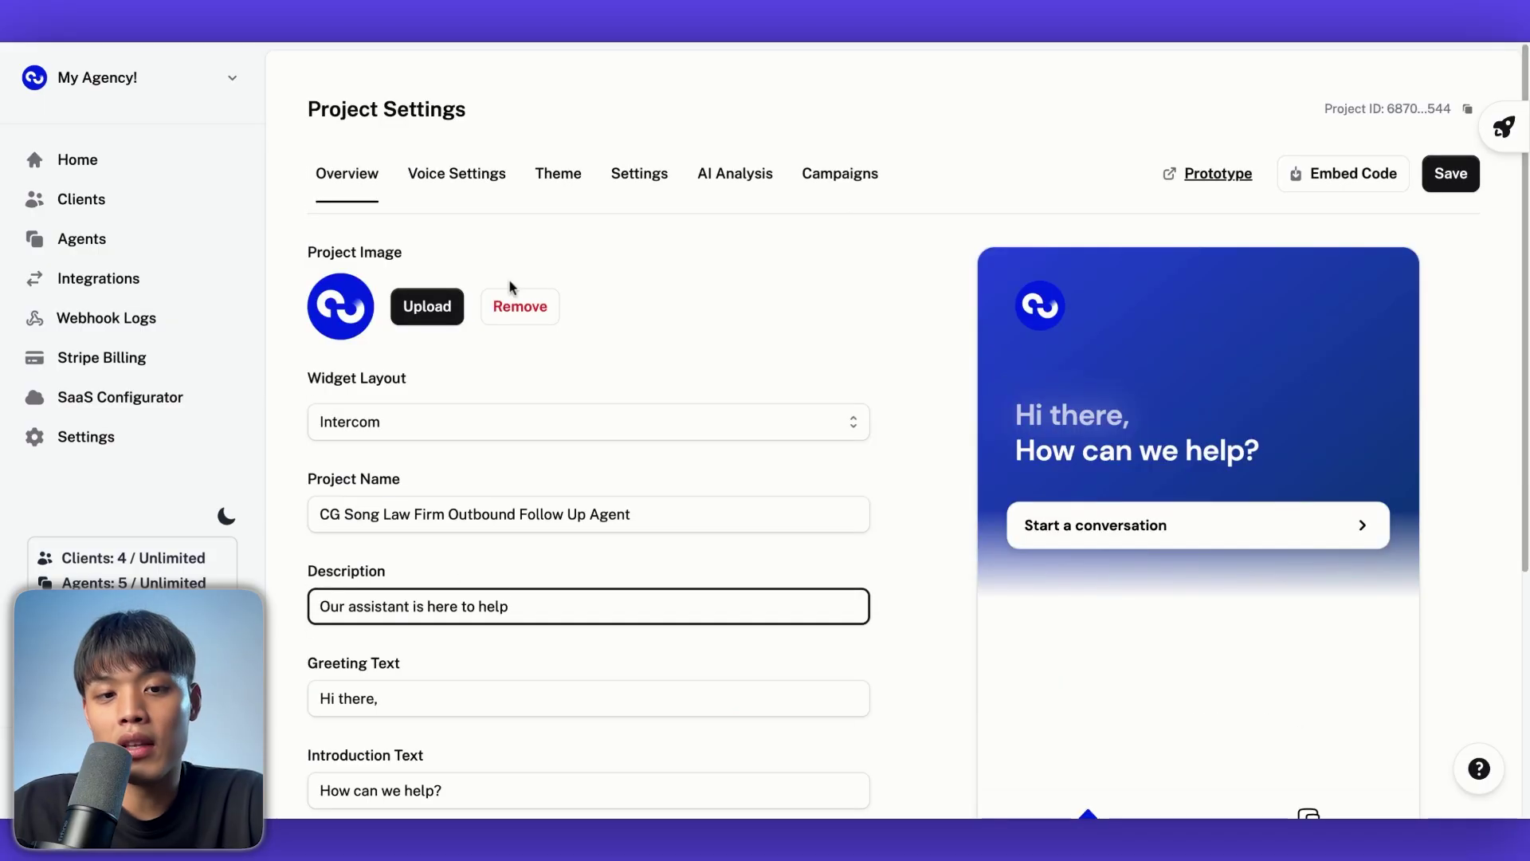
- In the Home Page theme options, try dark headline text, then keep it light
click(564, 182)
scroll(473, 360, down, 2)
scroll(540, 571, down, 1)
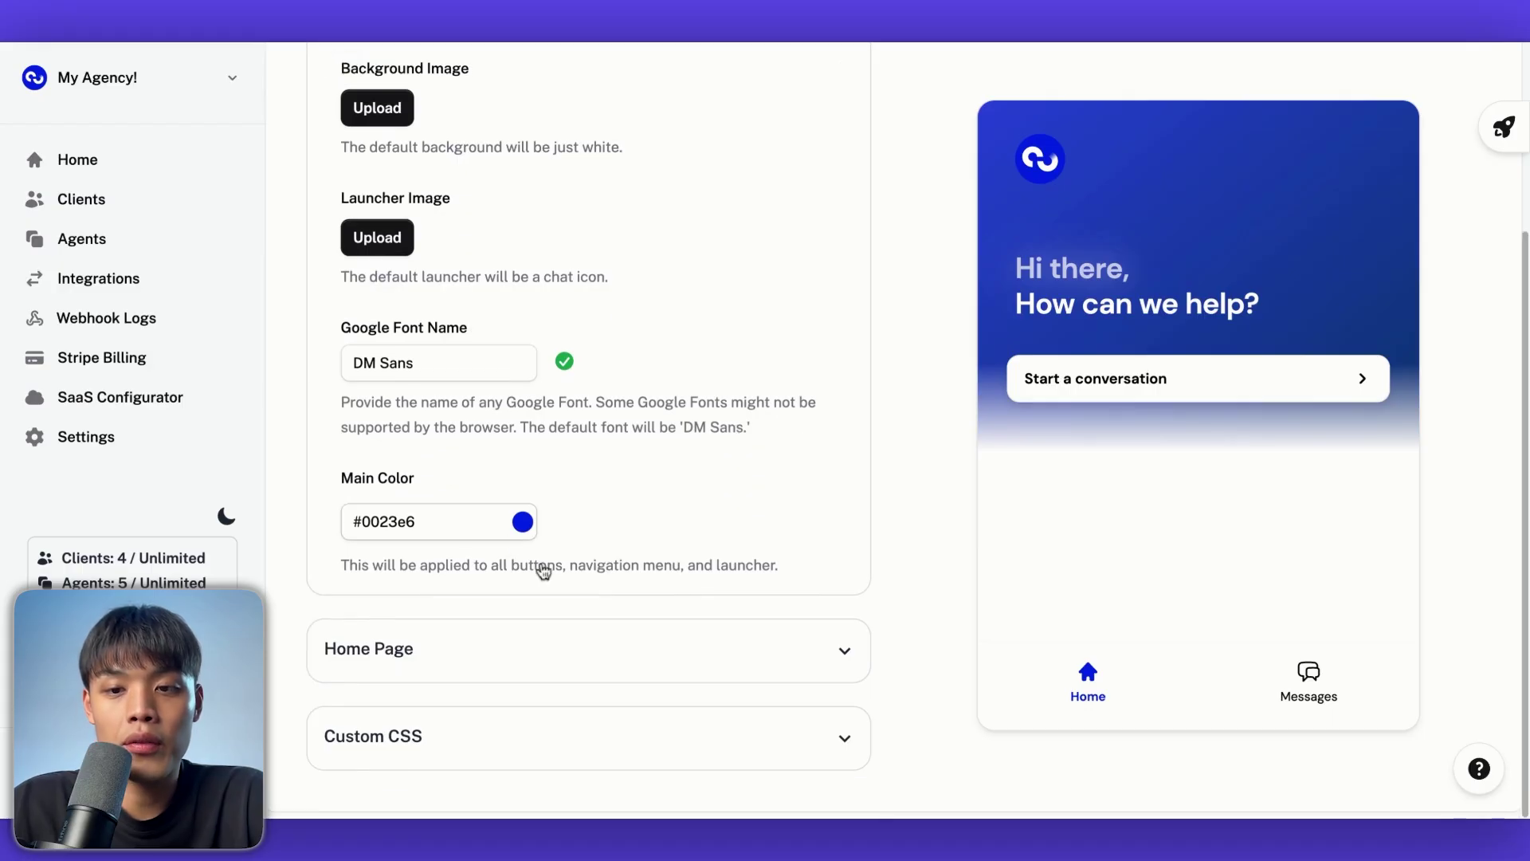
click(519, 646)
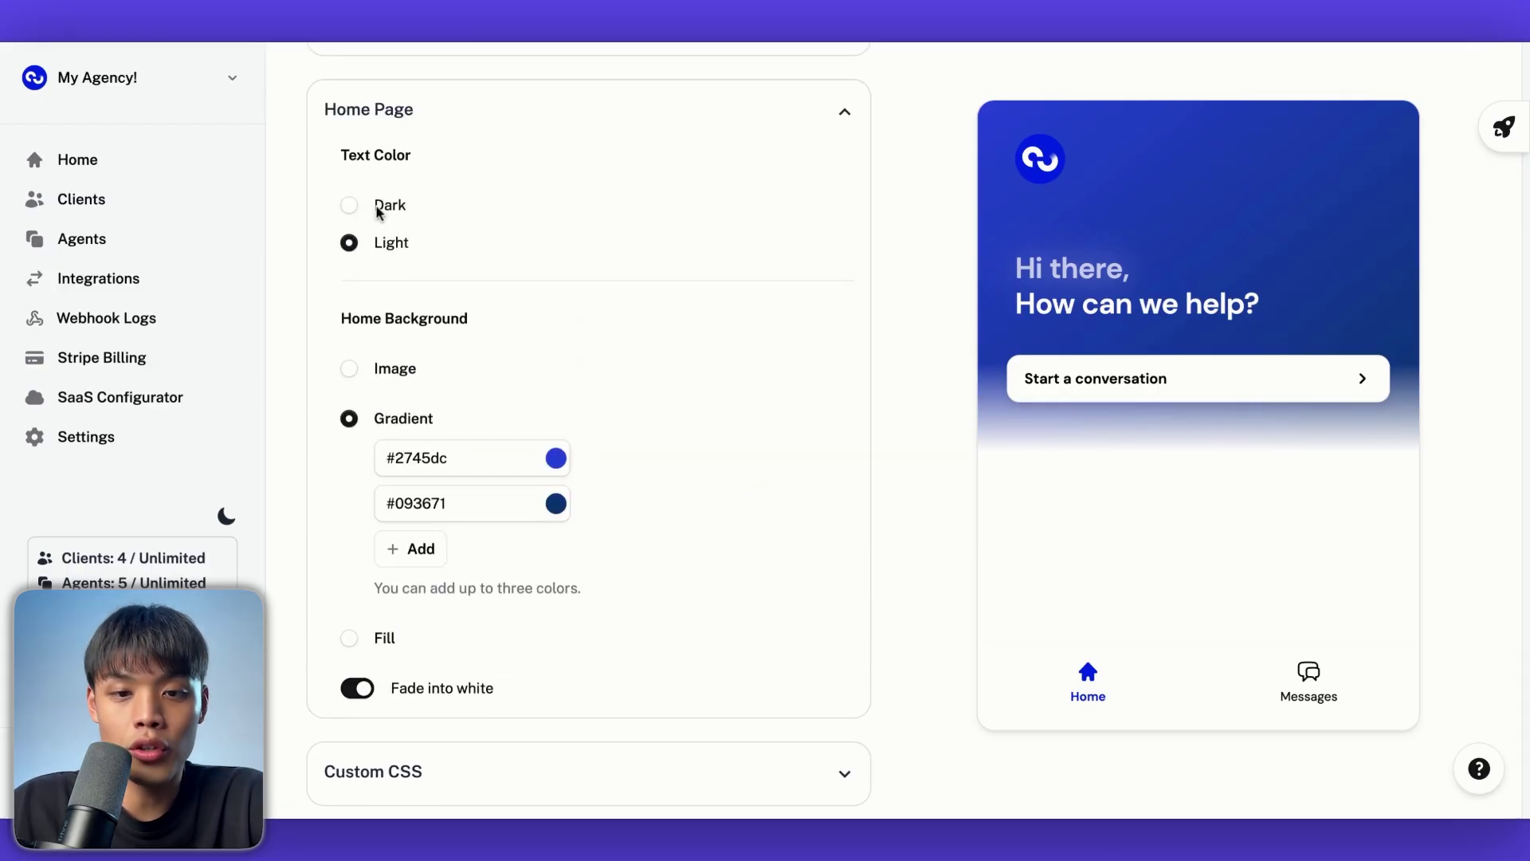
click(350, 206)
click(352, 242)
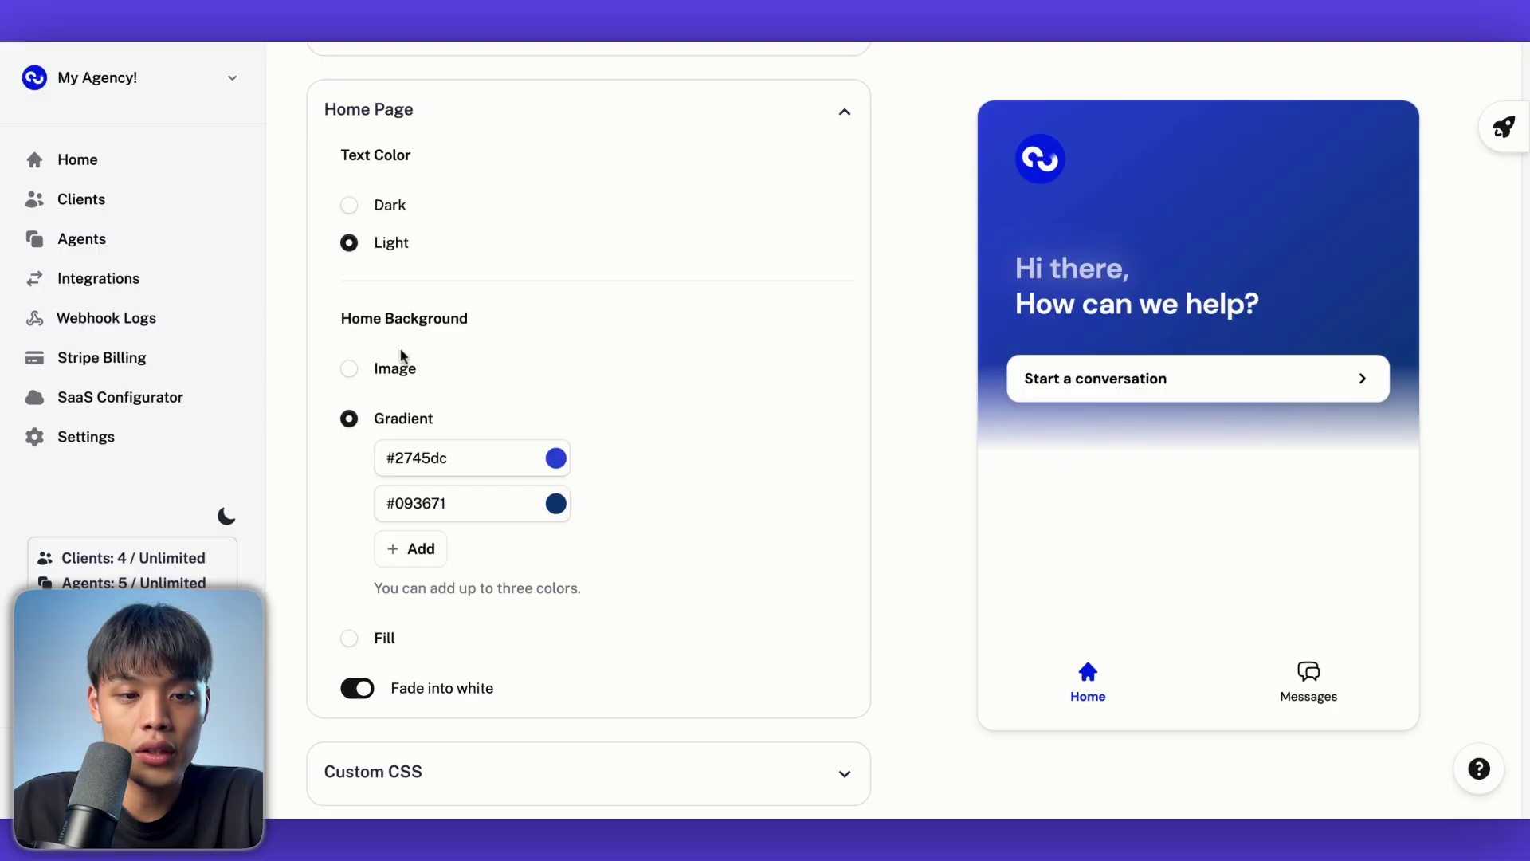
- Give the home background a solid Fill instead of a gradient and expand Custom CSS
scroll(402, 356, down, 1)
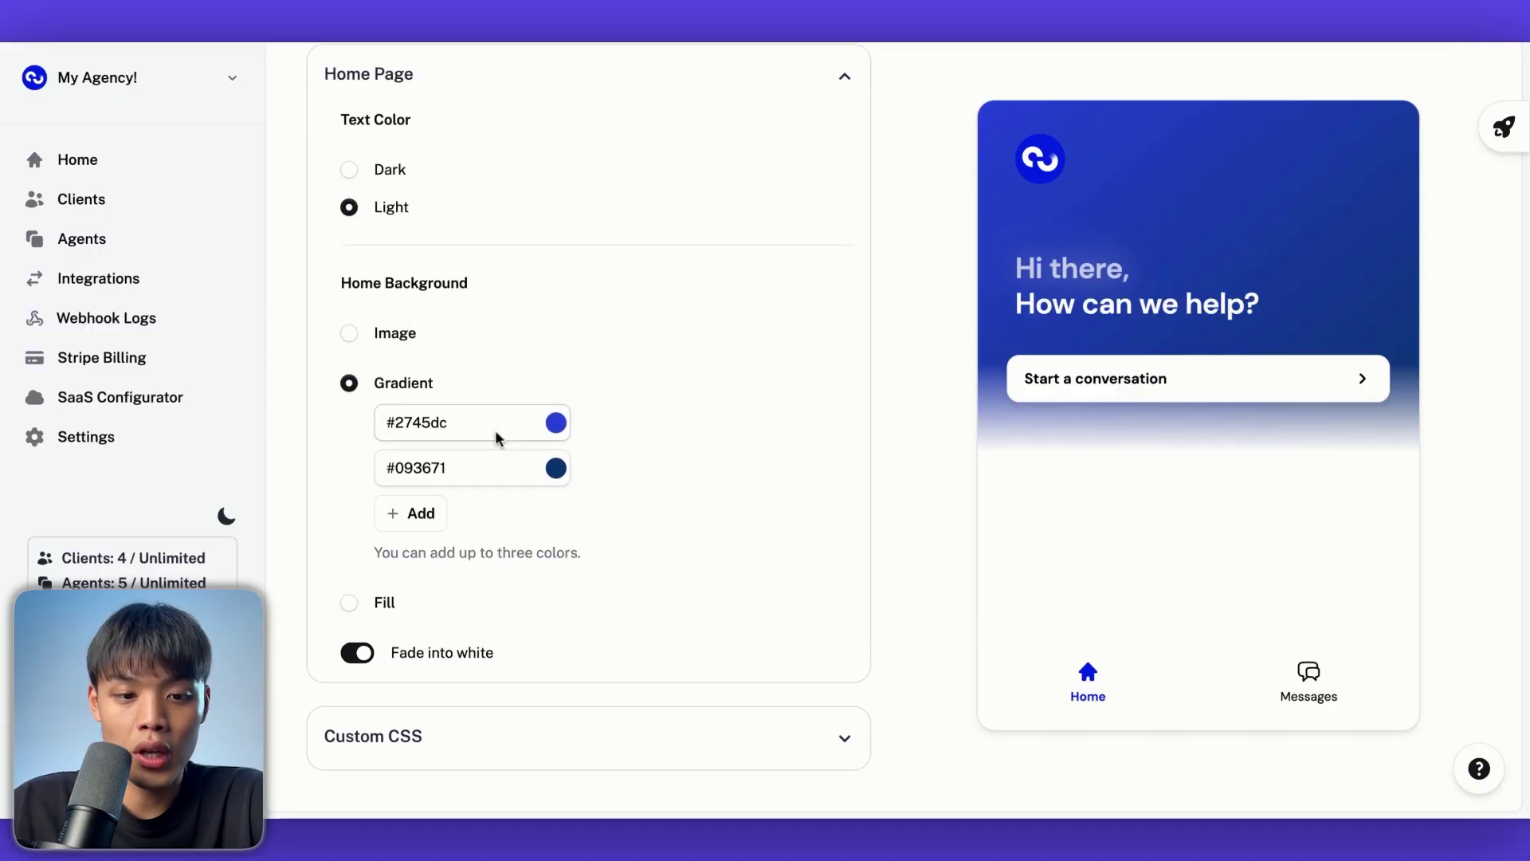
click(352, 602)
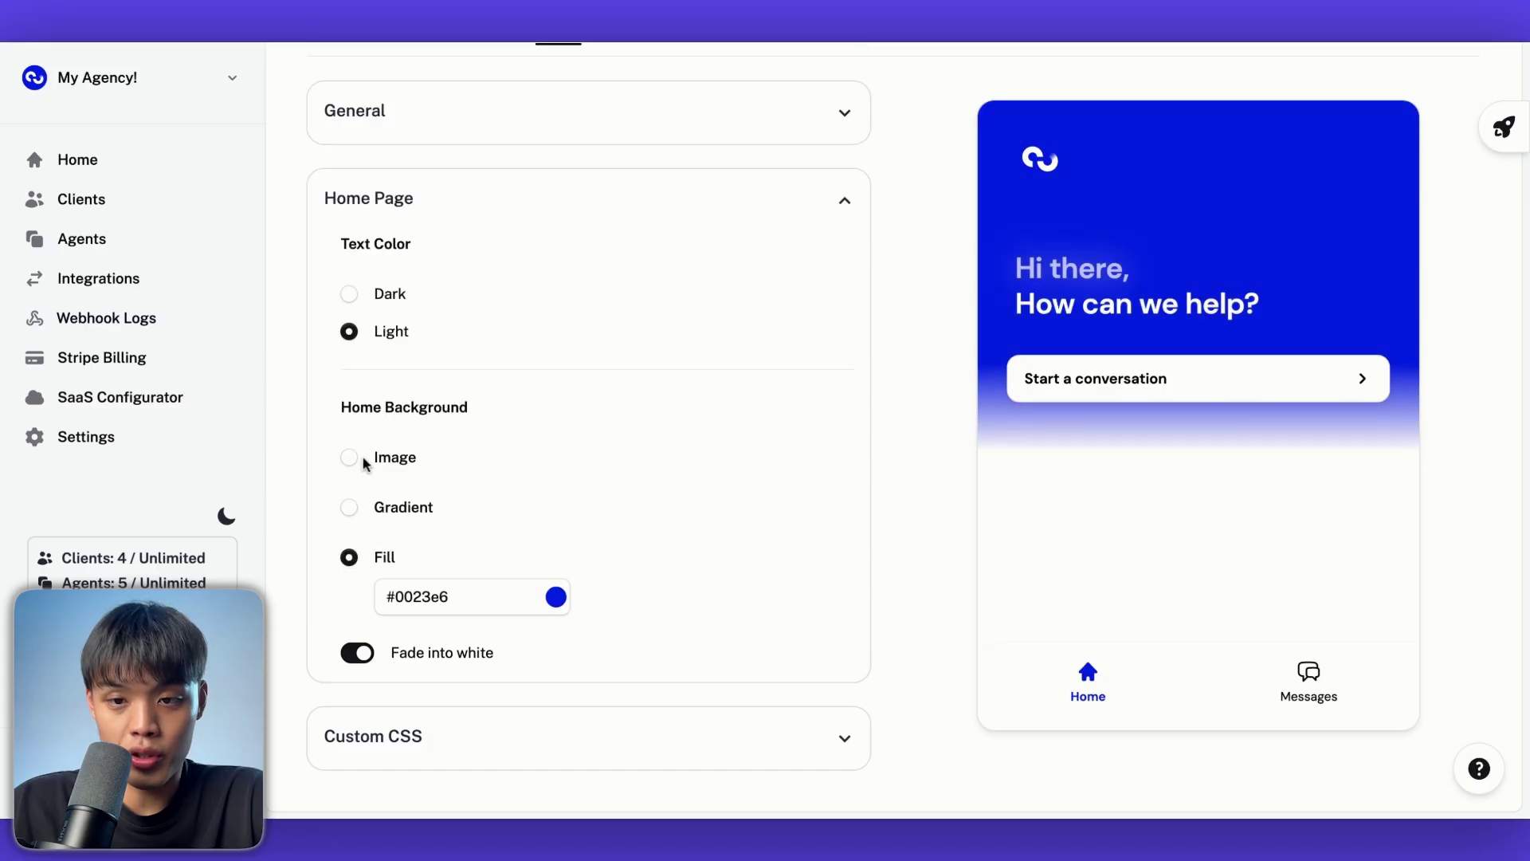
click(530, 738)
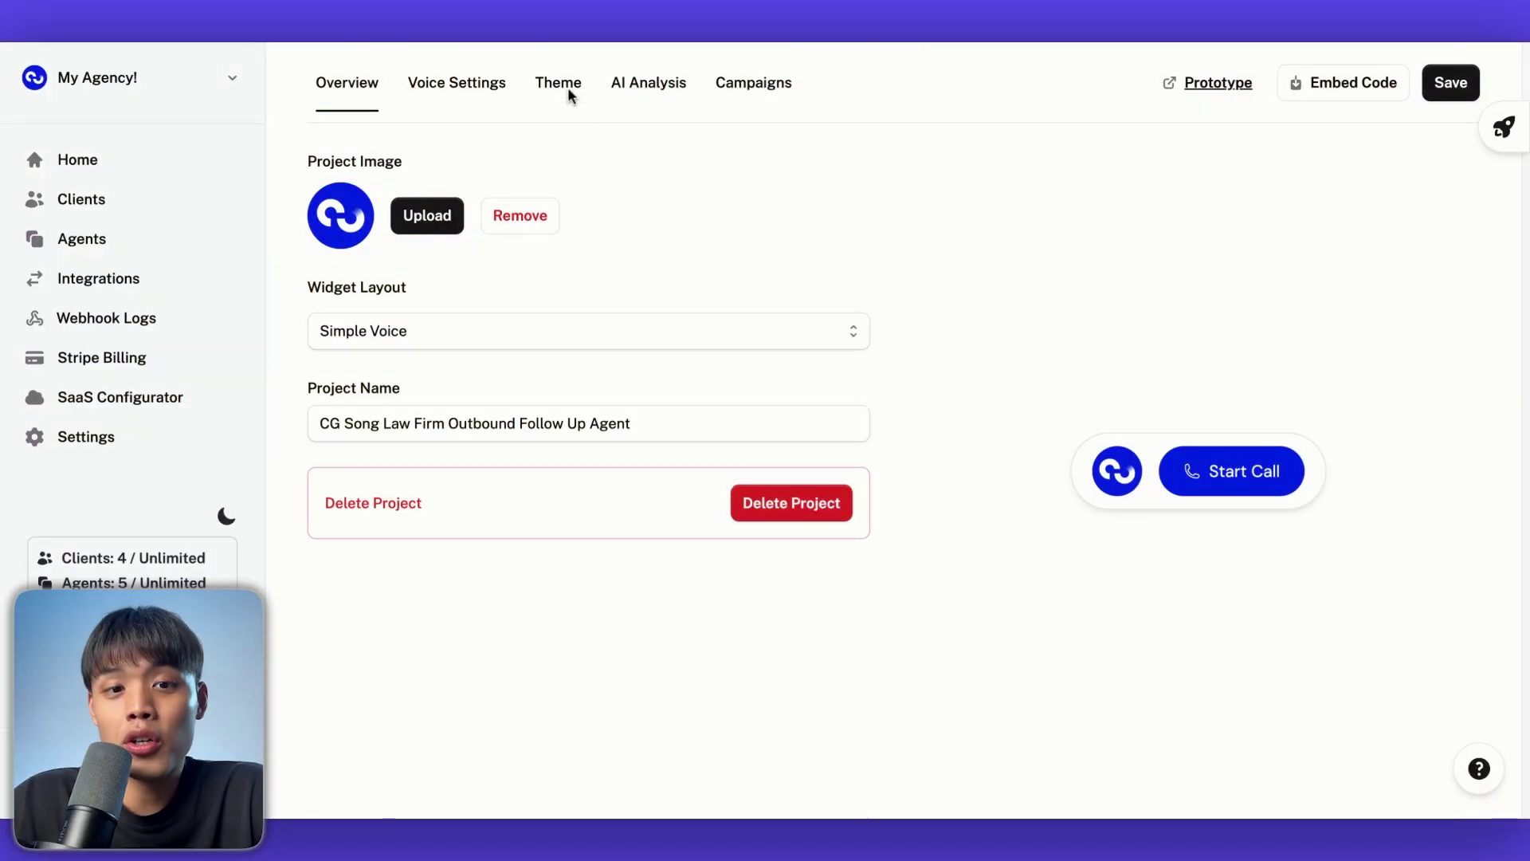
- Check the Google Font Name setting and preview yellow and another preset, keeping the default blue
click(568, 90)
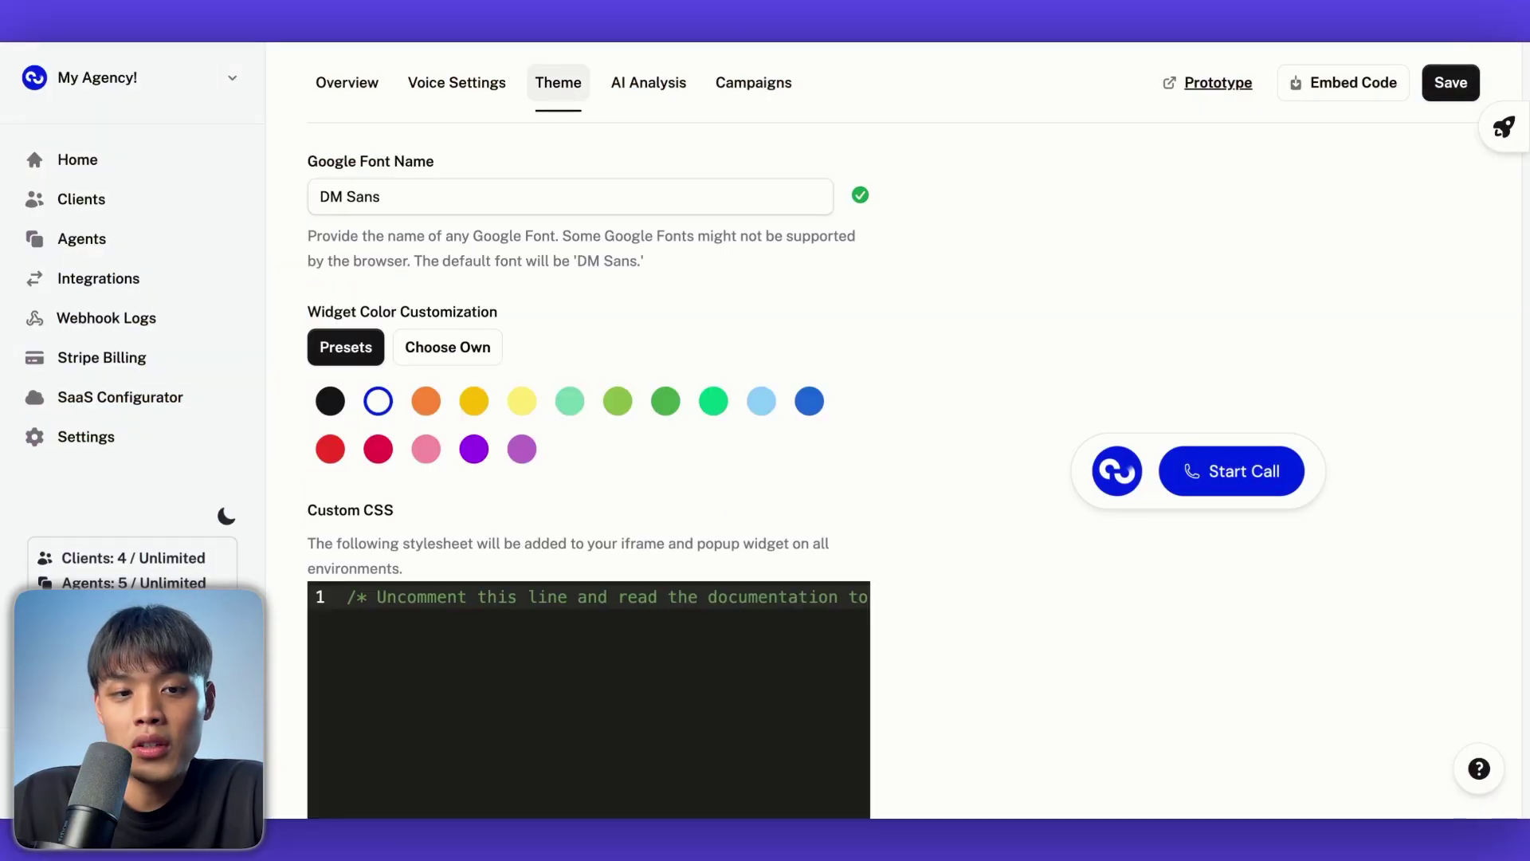
scroll(576, 228, up, 1)
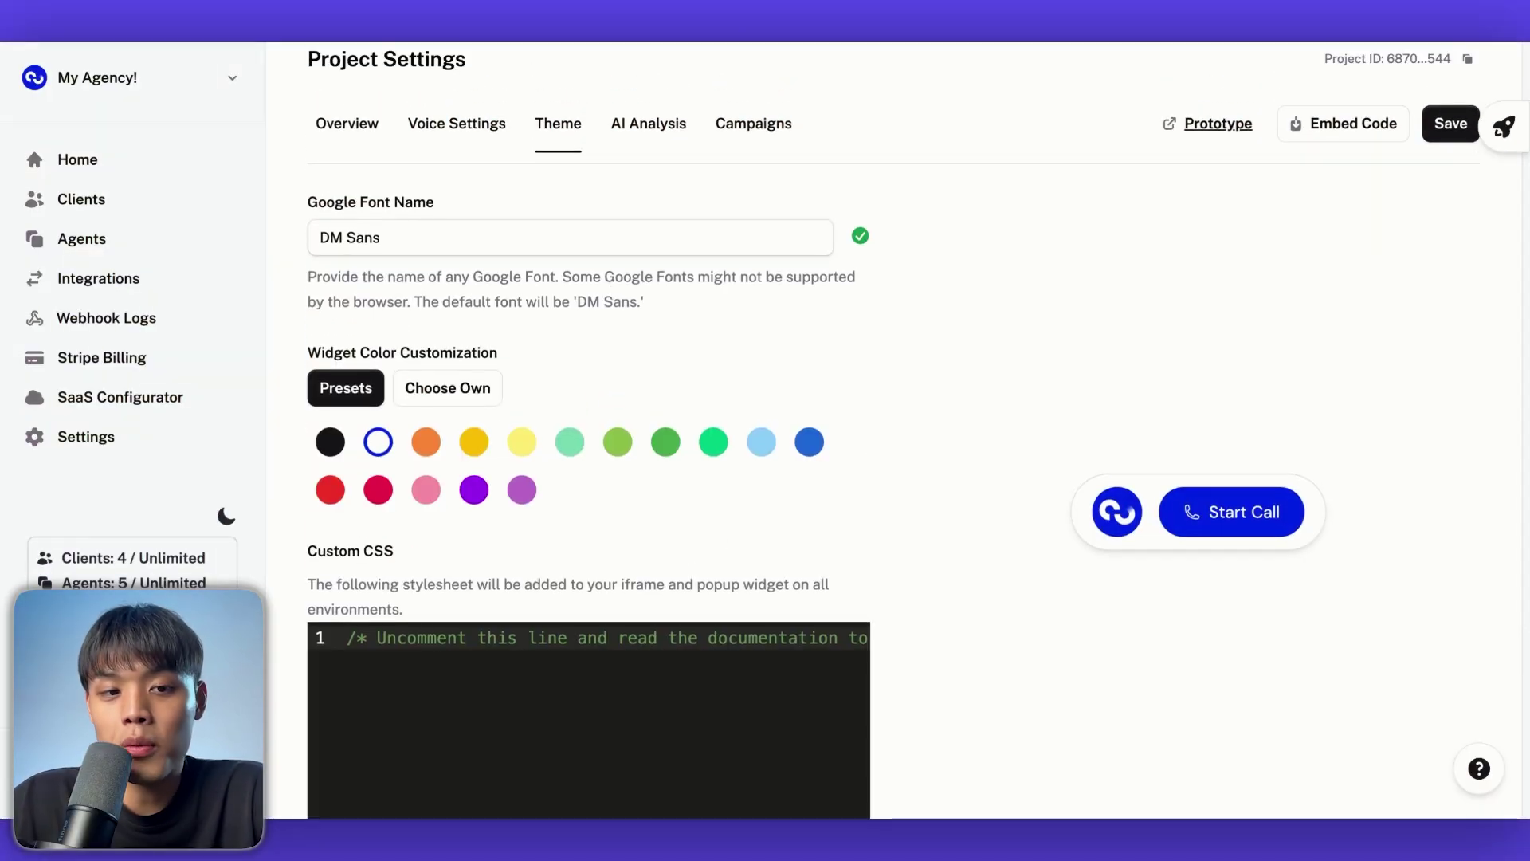
click(558, 250)
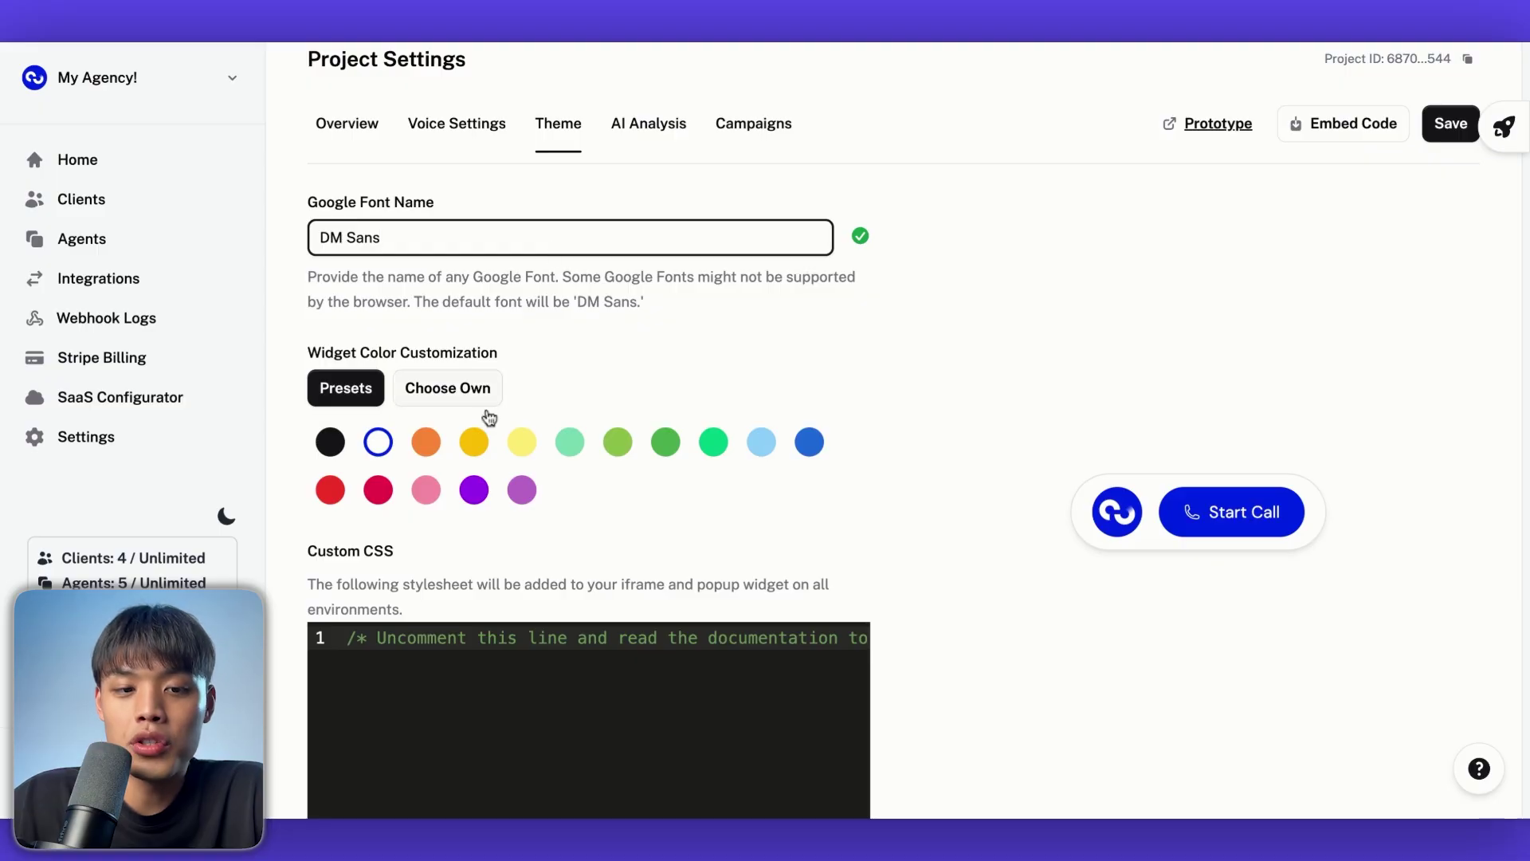
click(473, 443)
click(473, 445)
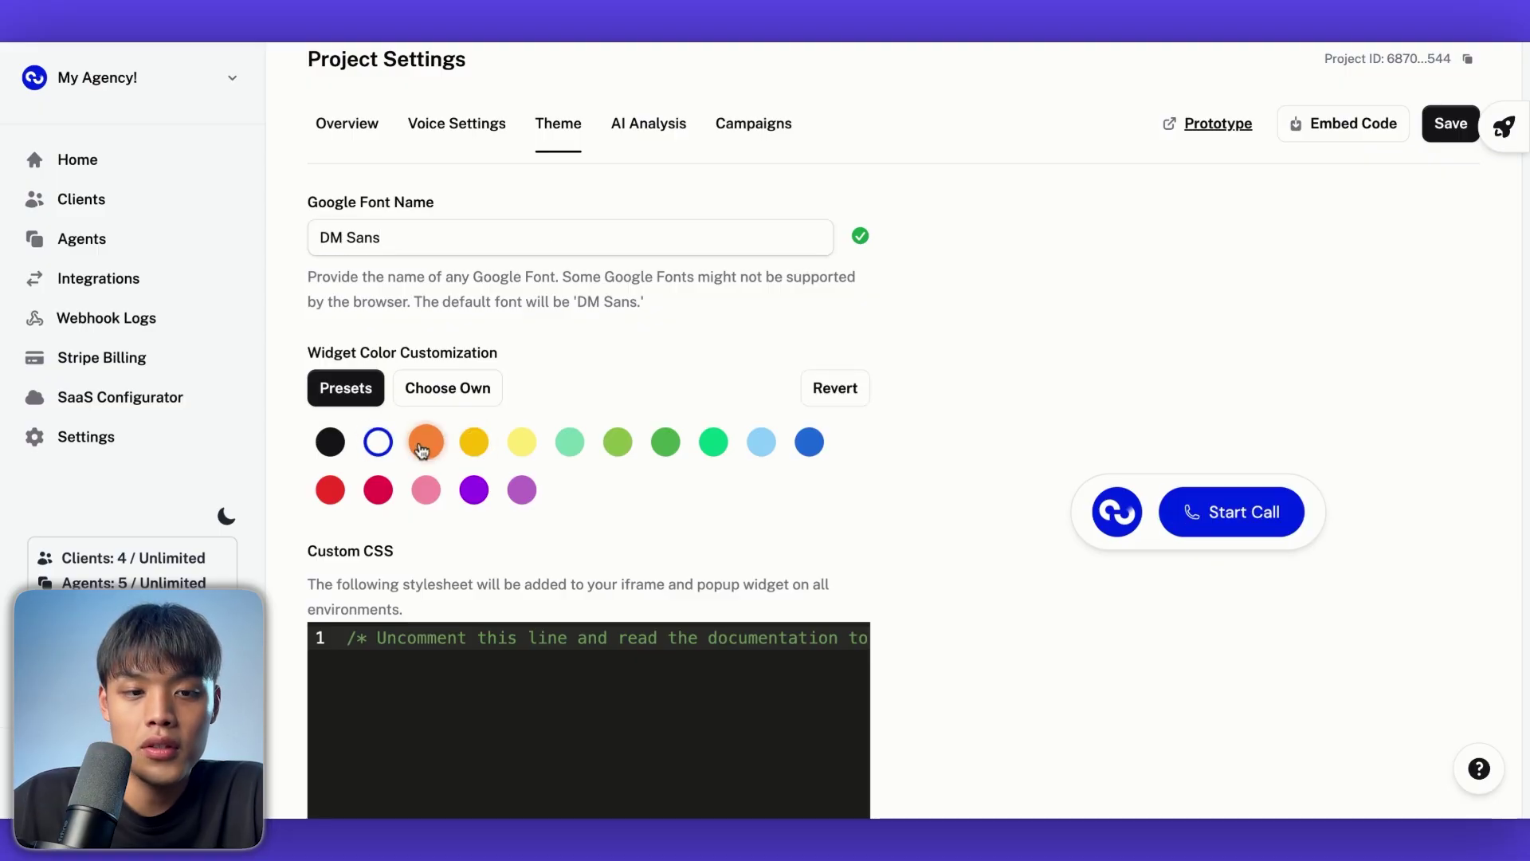
scroll(443, 542, down, 2)
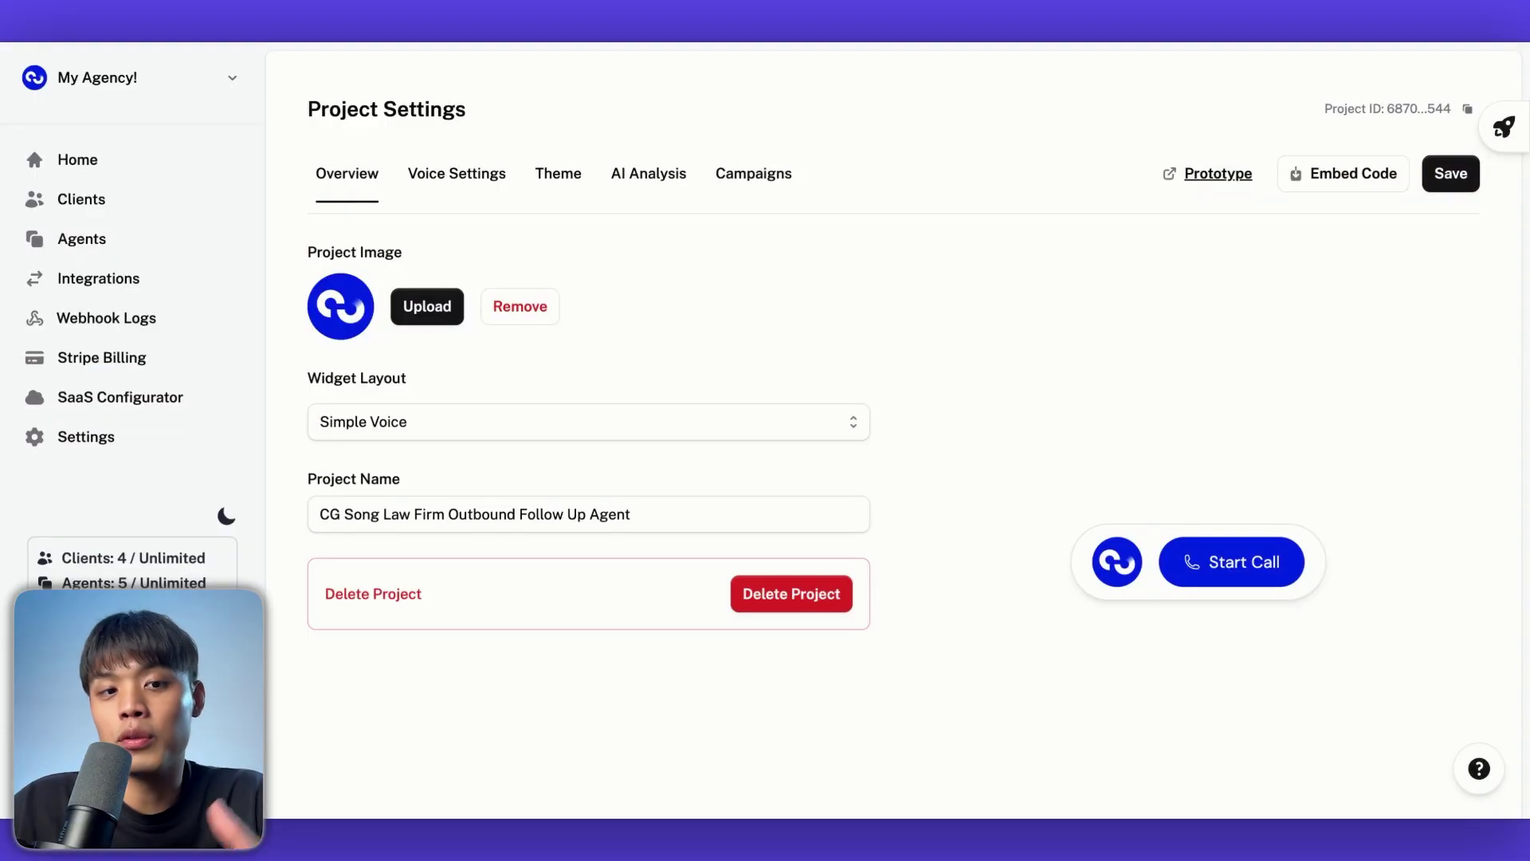
- Open the Embed Code modal and copy the widget snippet to the clipboard
click(1322, 177)
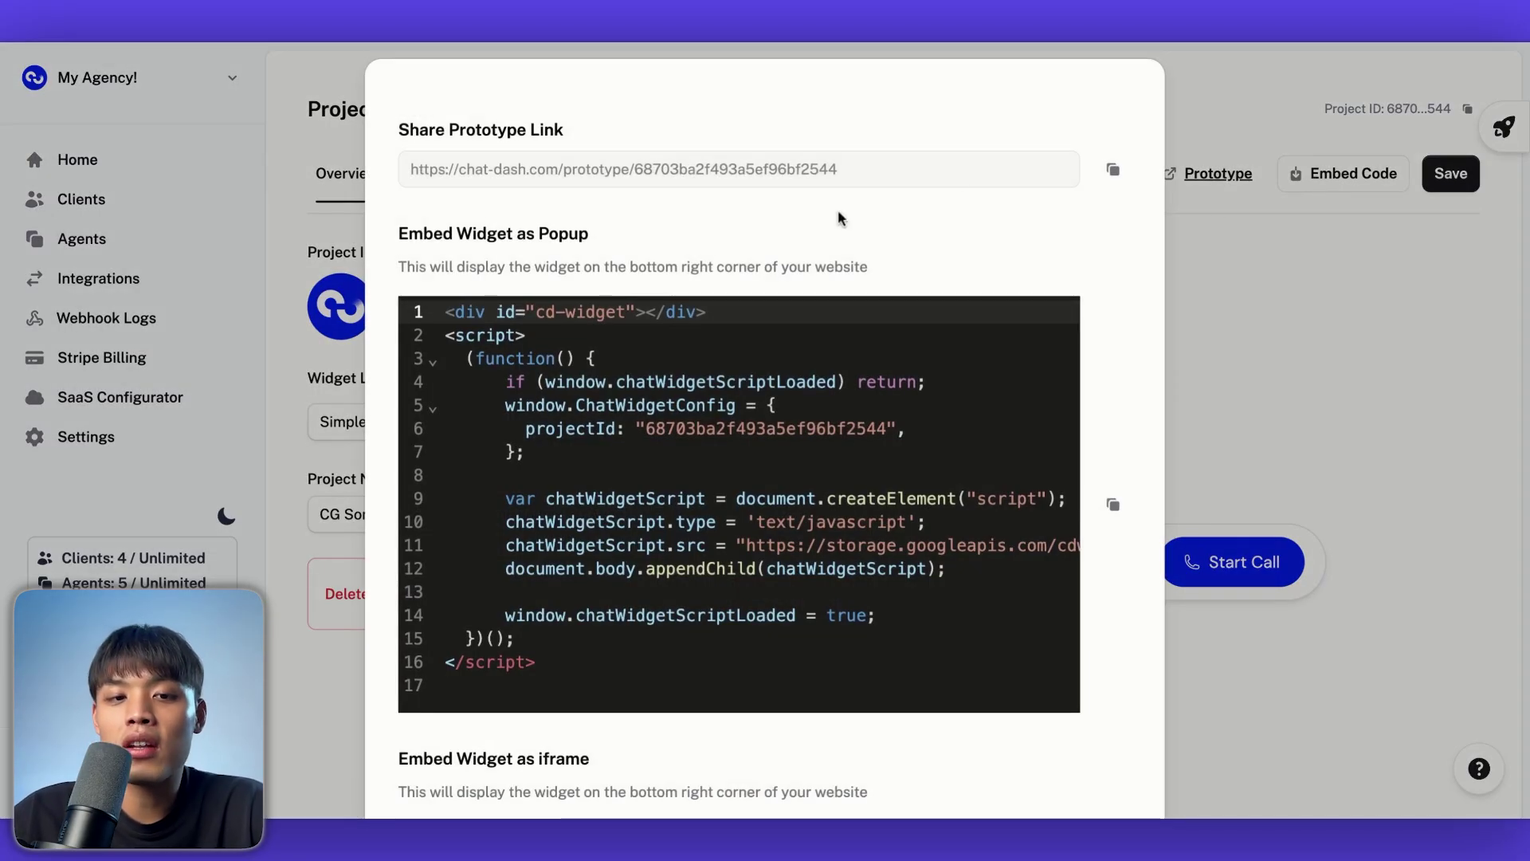
scroll(813, 172, down, 1)
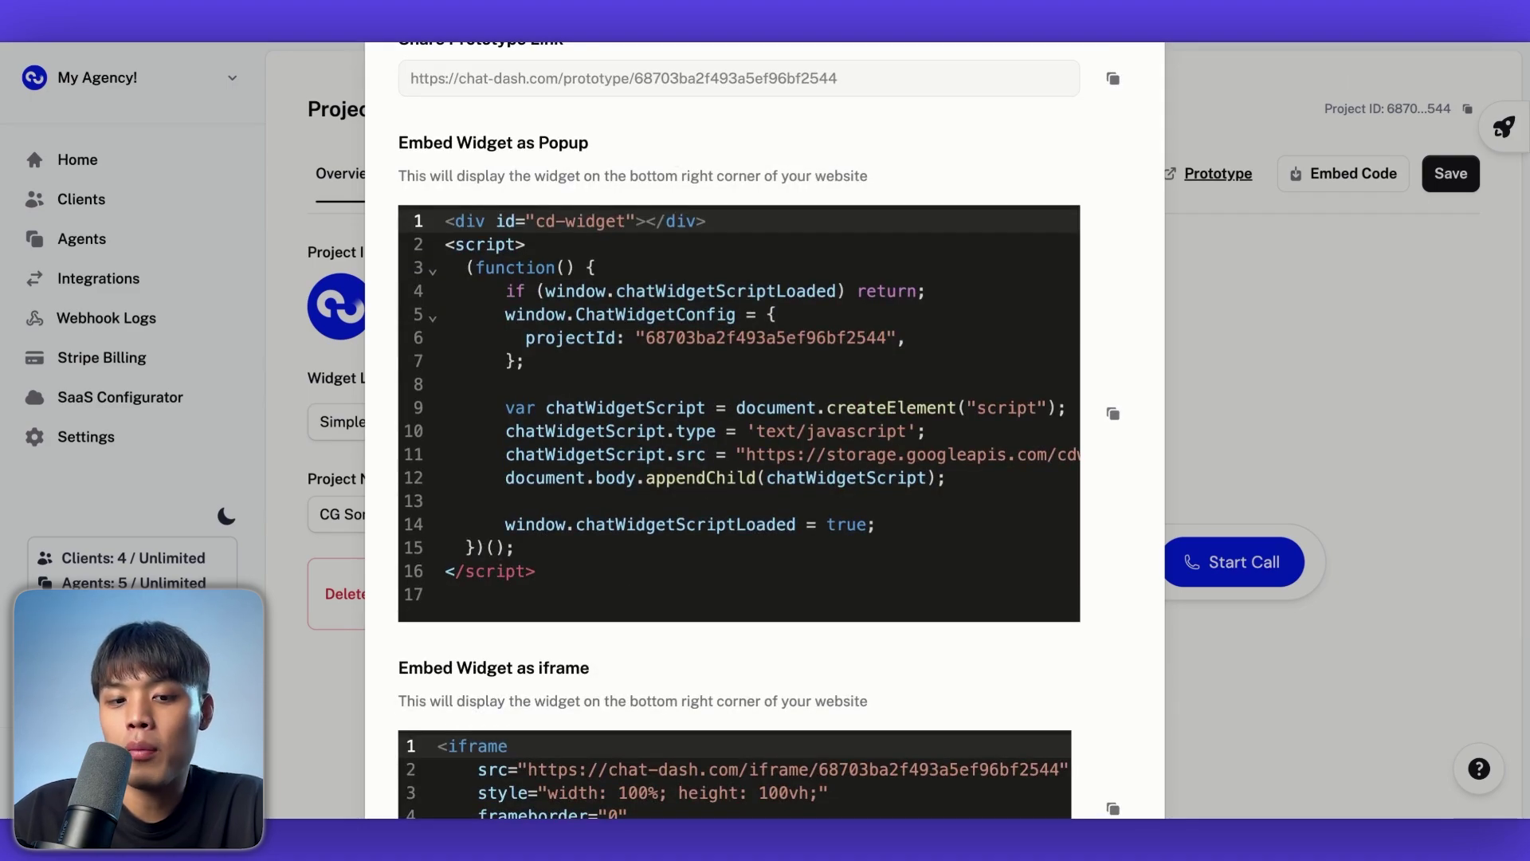
scroll(671, 147, down, 2)
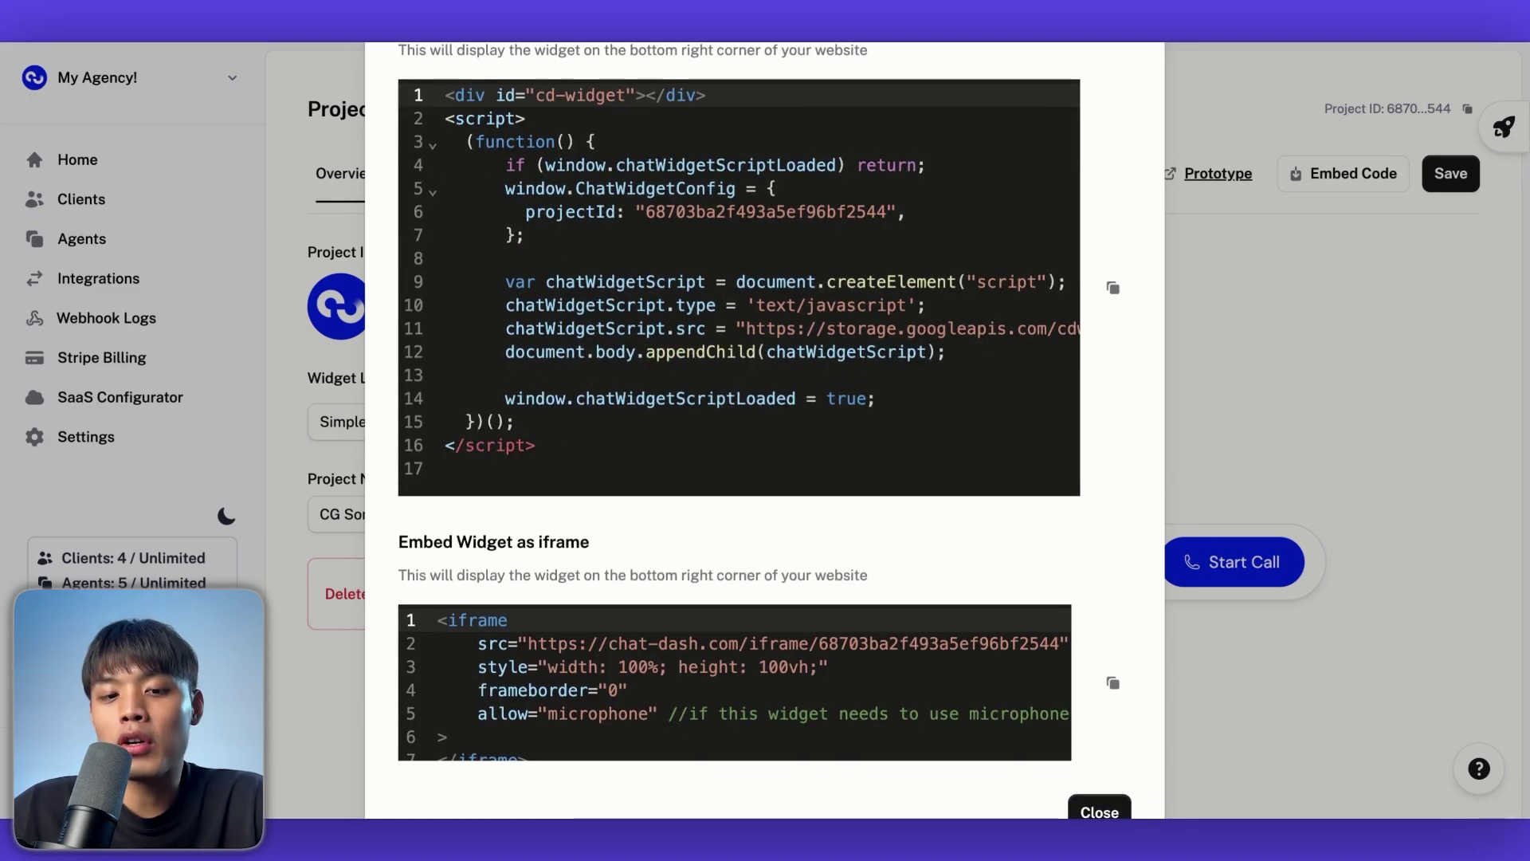
scroll(766, 431, up, 3)
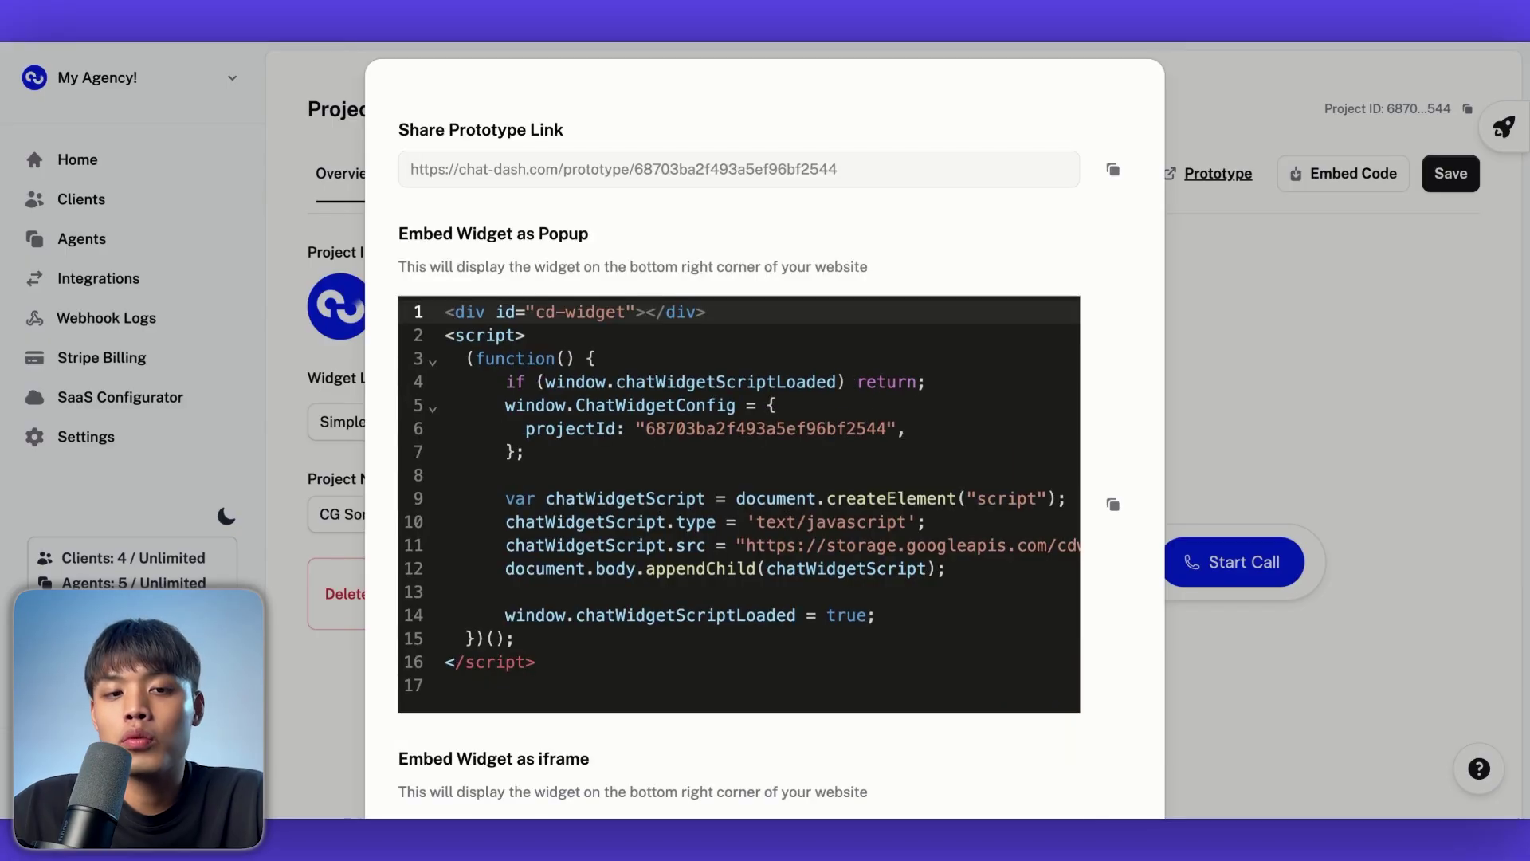
click(1113, 170)
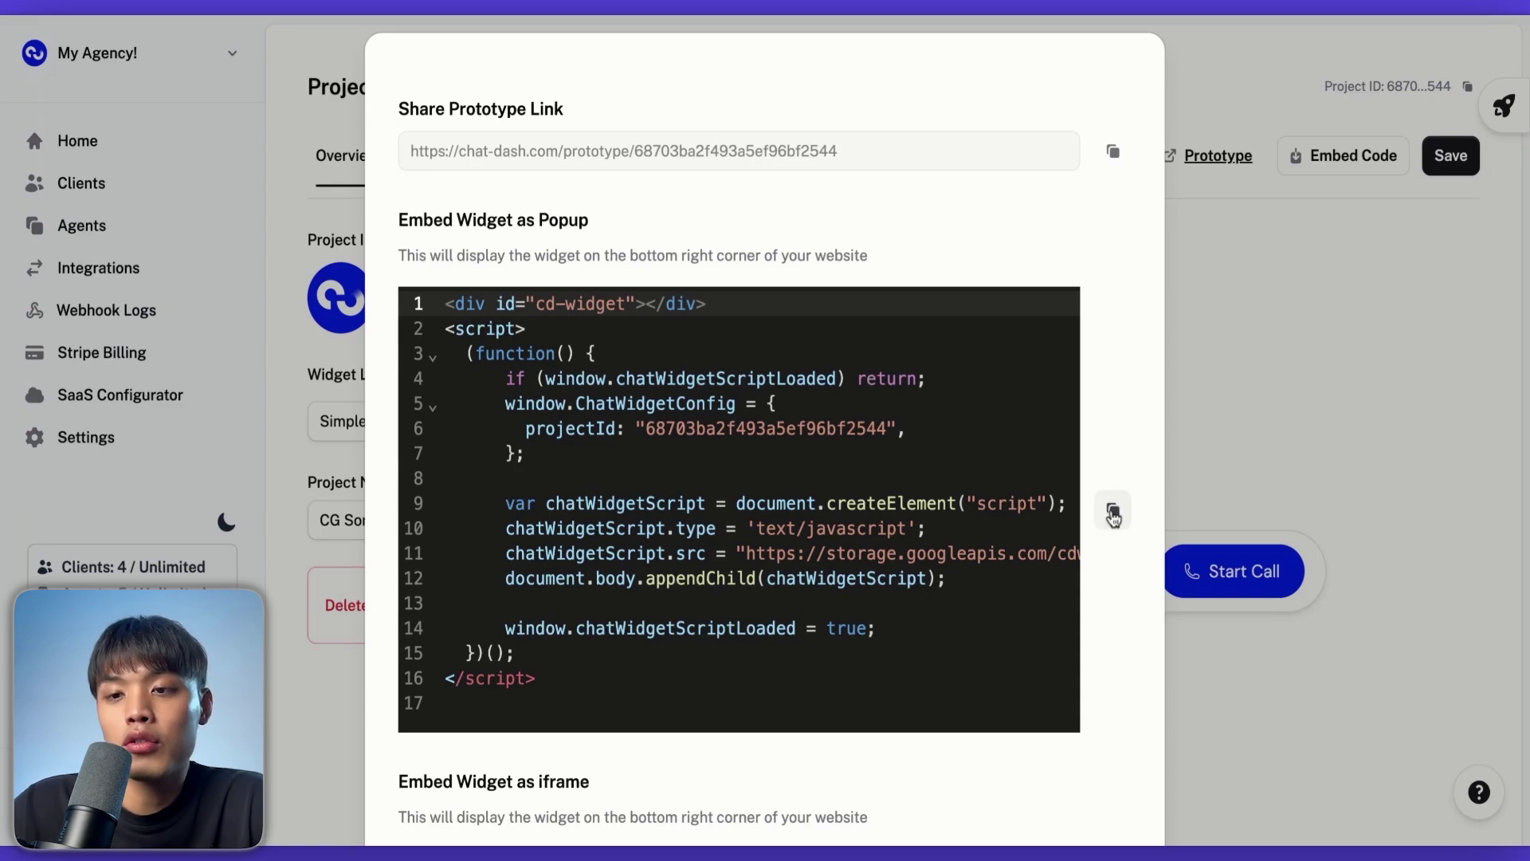
scroll(765, 430, down, 1)
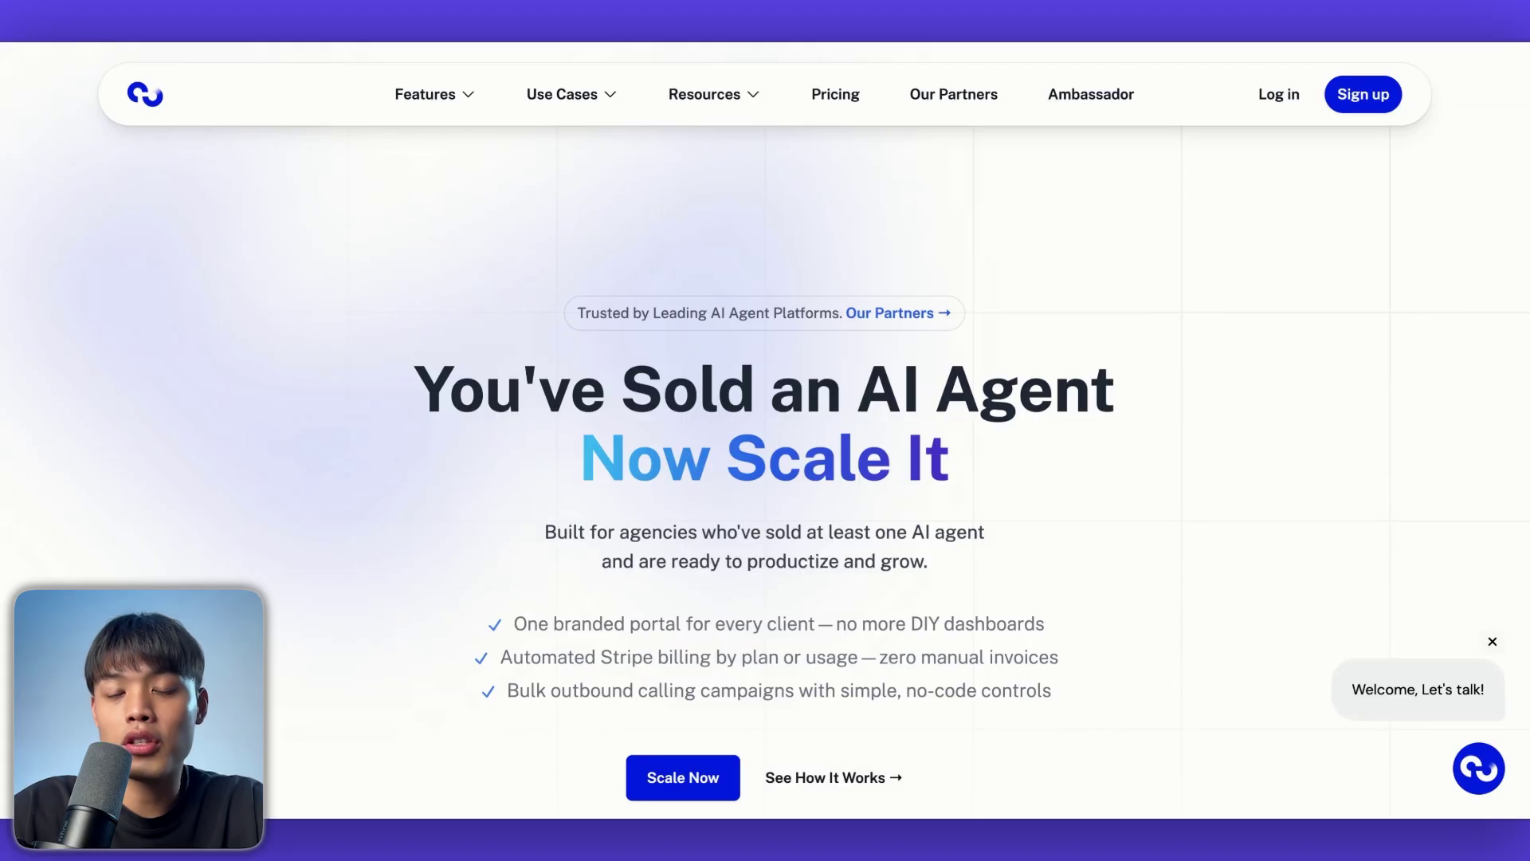
- On the ChatDash homepage, open the chat bubble, view Book A Demo, then start a conversation
scroll(765, 431, down, 20)
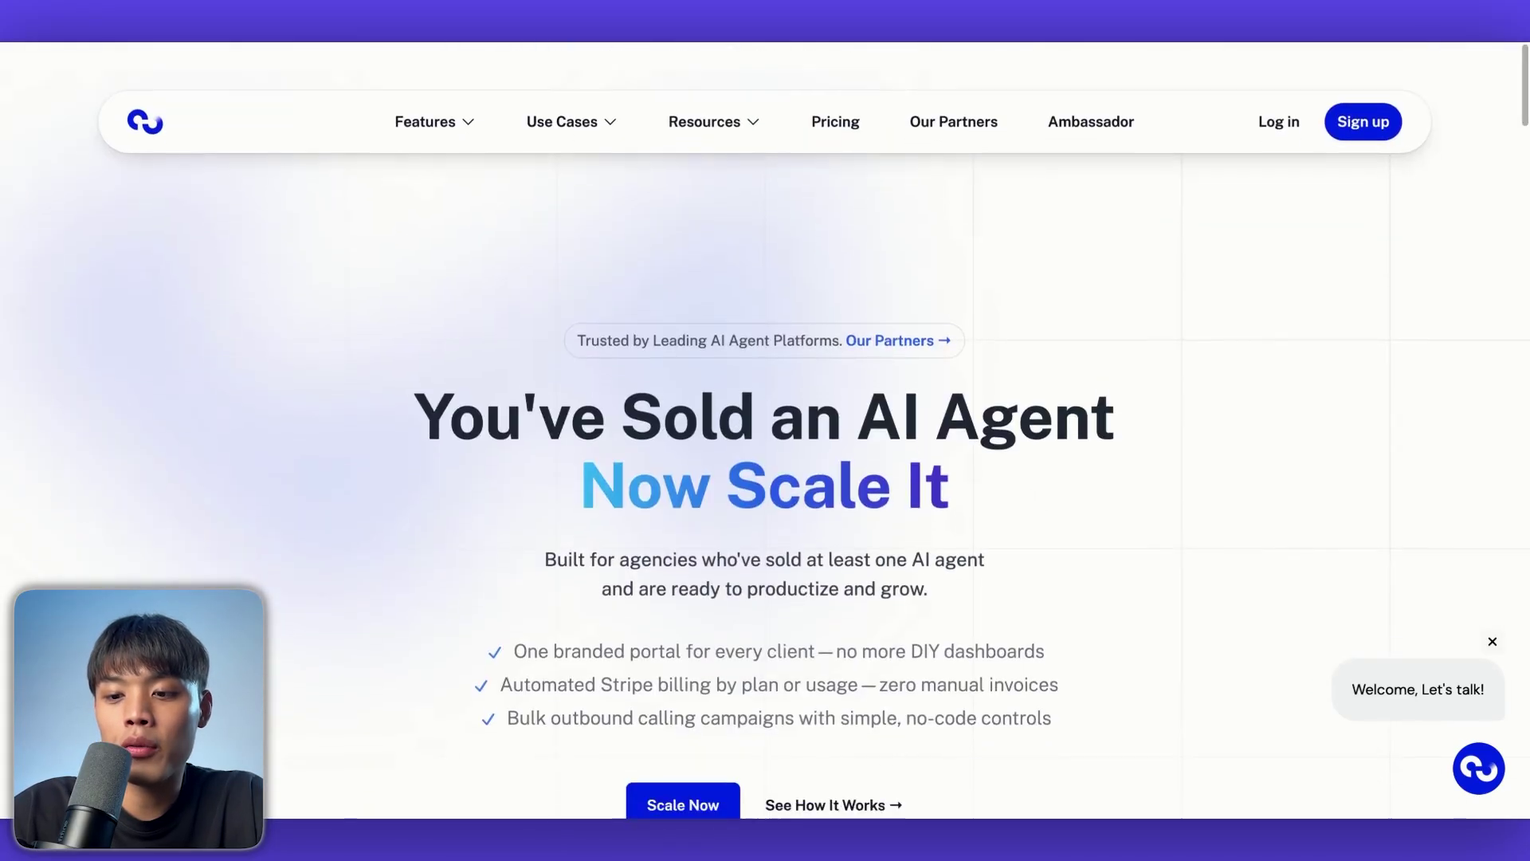
scroll(1479, 772, down, 1)
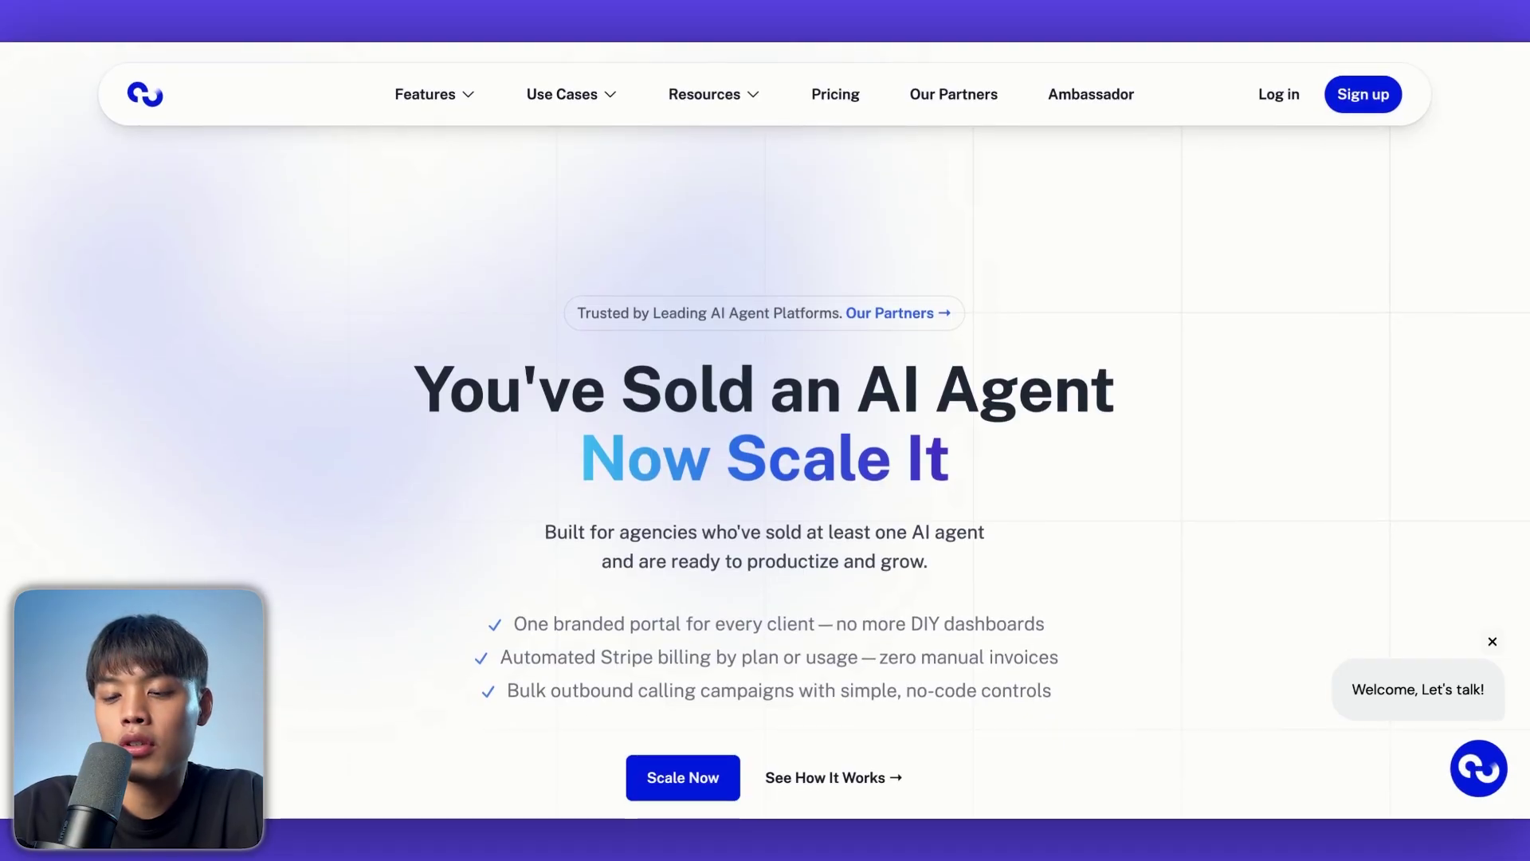
click(1479, 766)
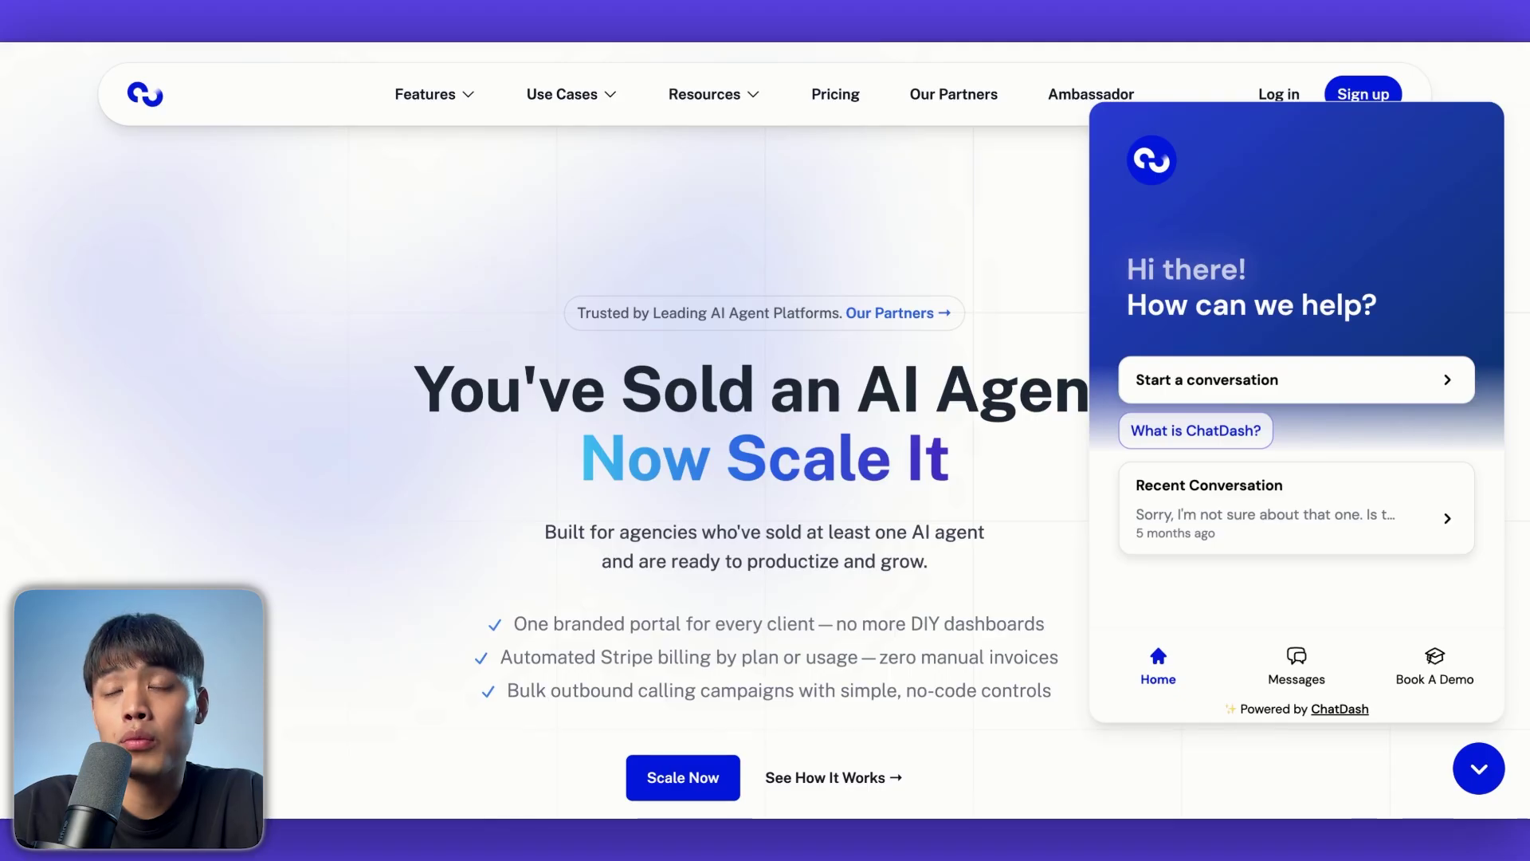
click(1434, 665)
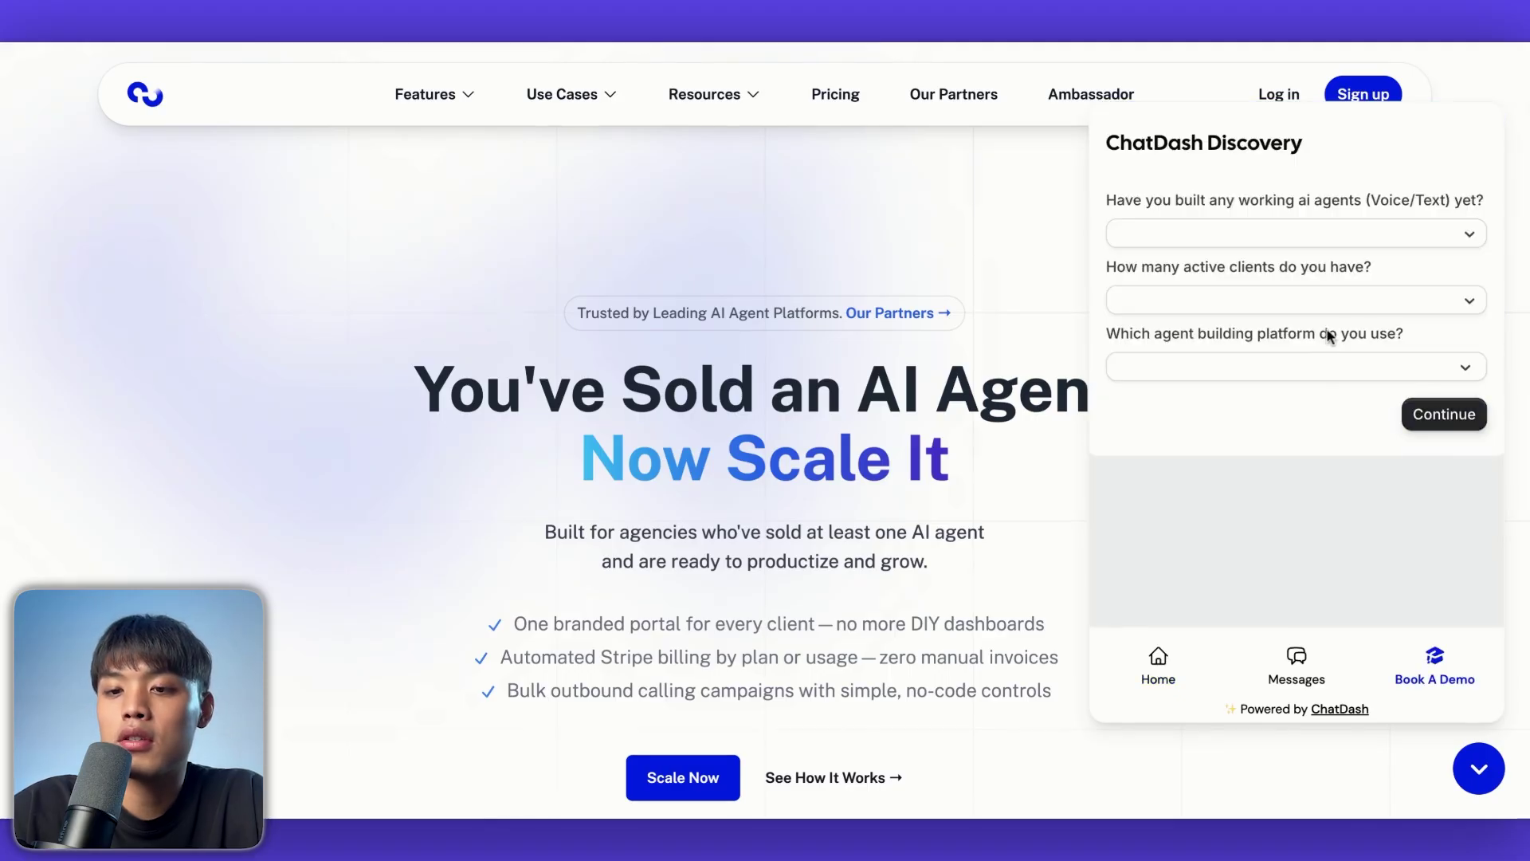
click(1166, 657)
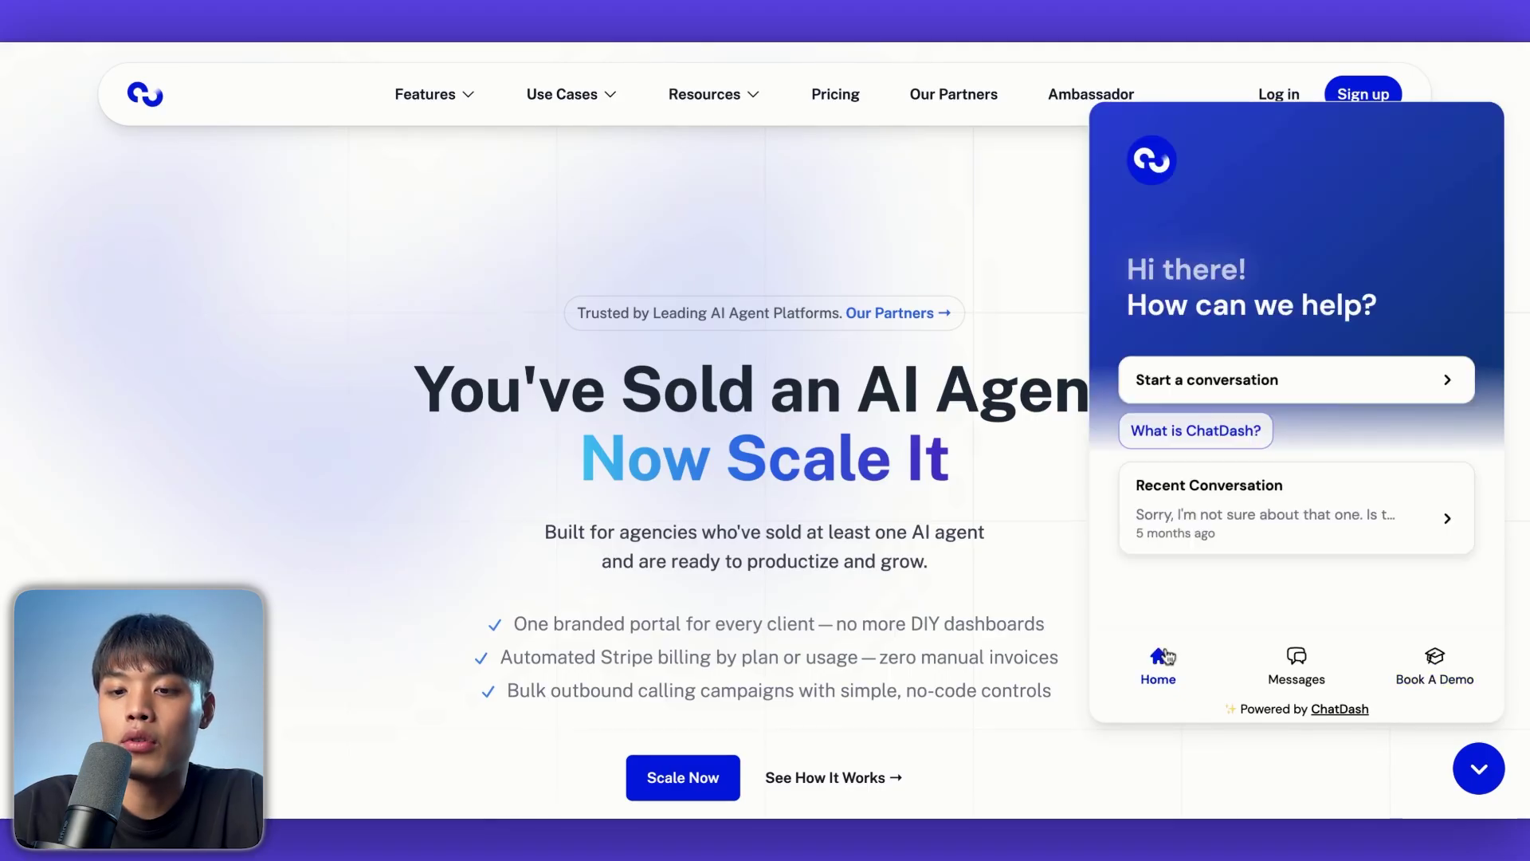
click(1323, 375)
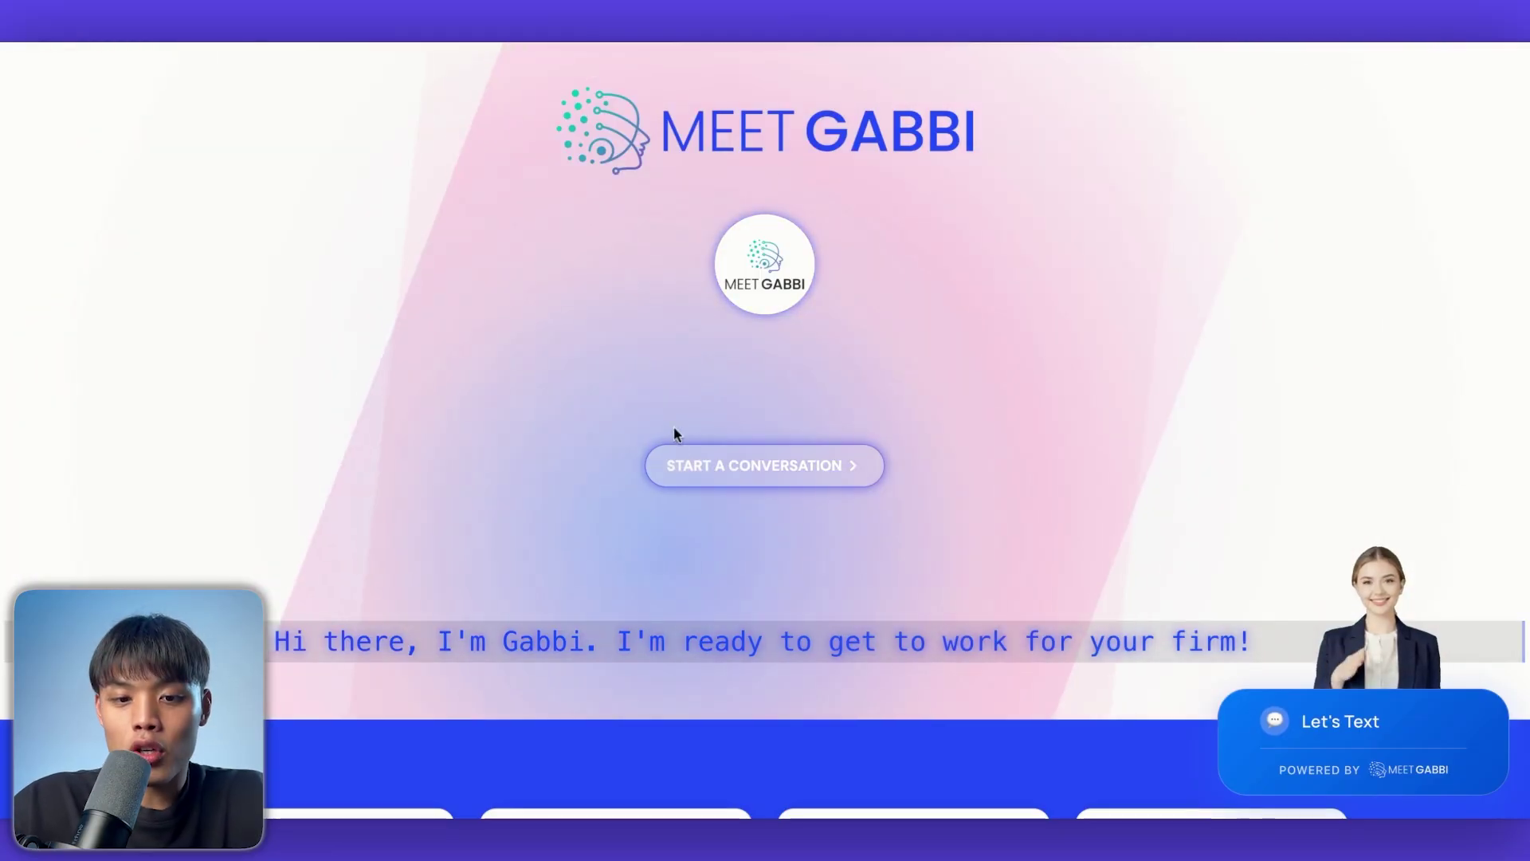
- Start a voice conversation with Gabbi on the Meet Gabbi site, then go back to the start screen
click(702, 471)
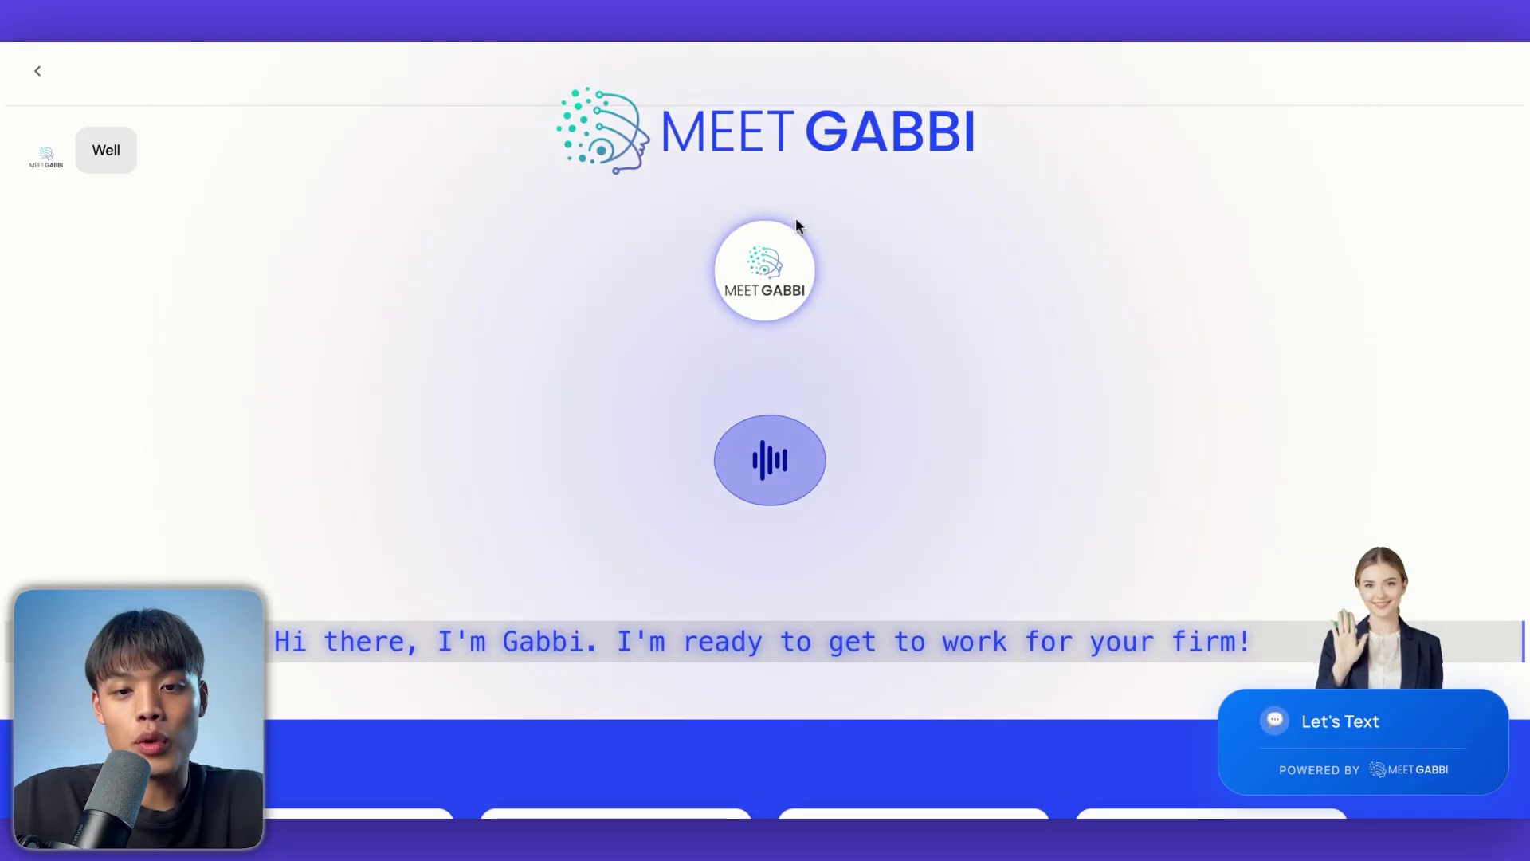
click(38, 74)
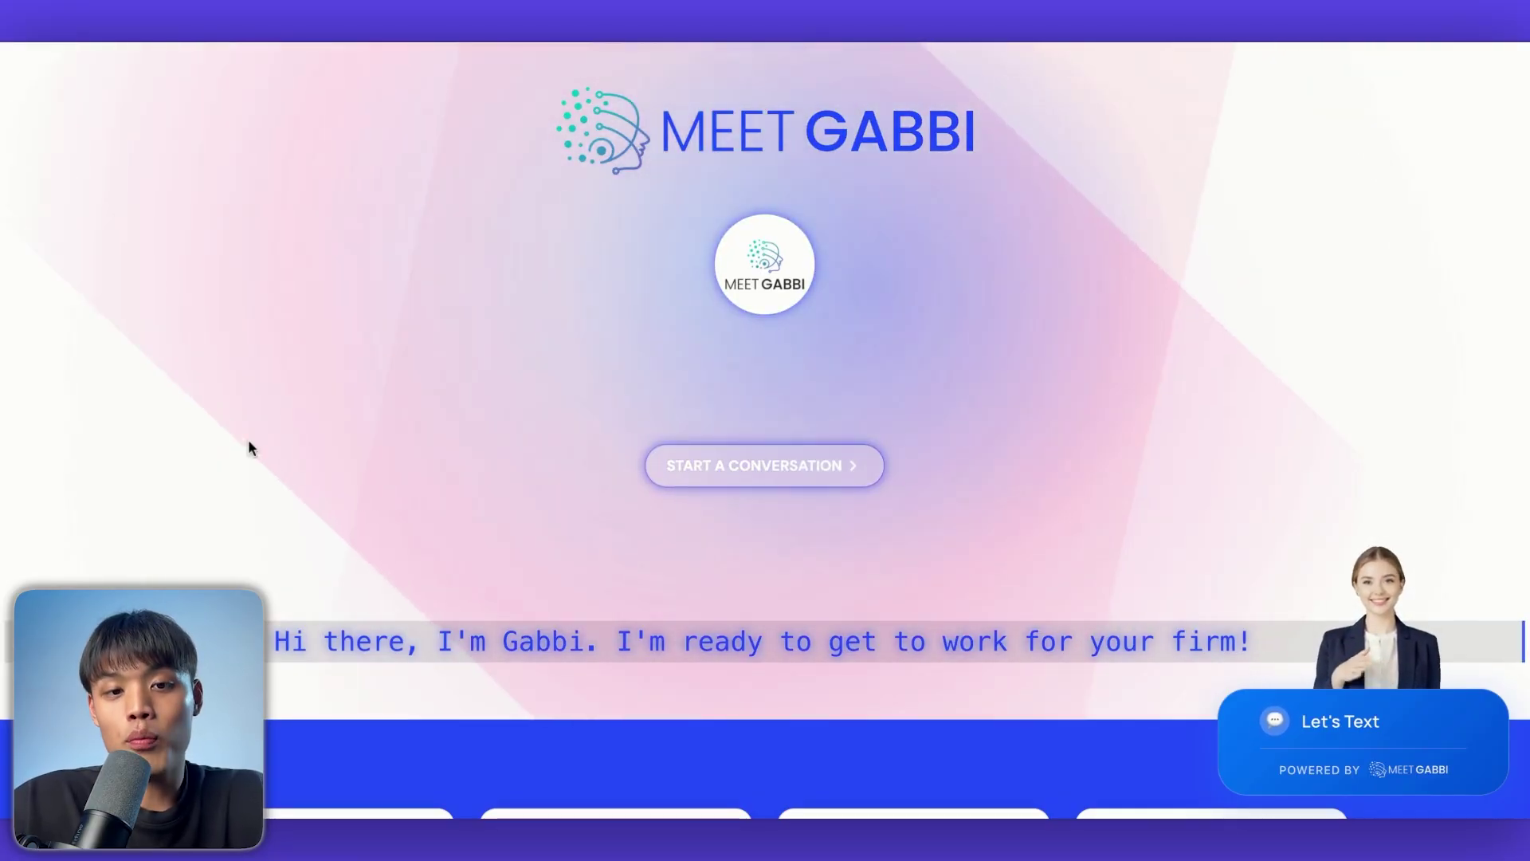